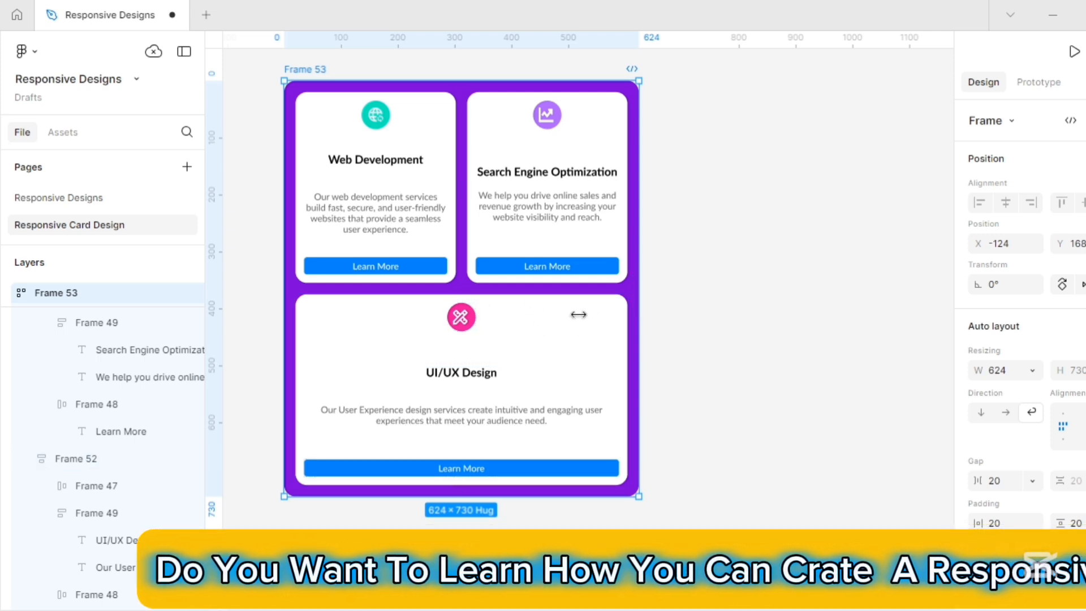
Narrow Frame 53 until the cards stack in a column, then widen it to 971 so they sit in one row.
{"action": "left_click_drag", "start_coordinate": [552, 318], "coordinate": [485, 323]}
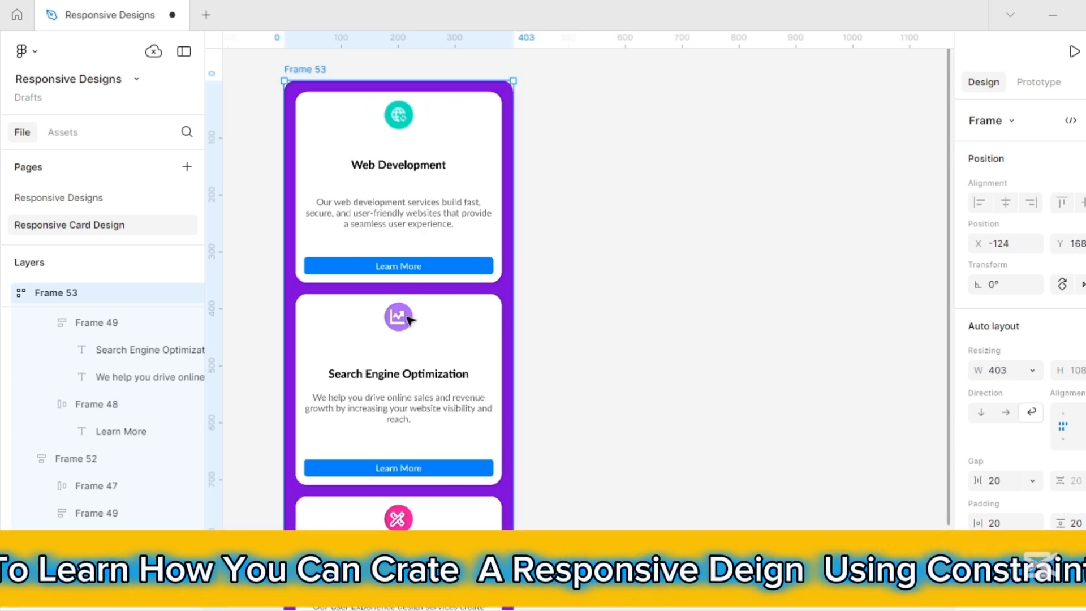
{"action": "left_click_drag", "start_coordinate": [513, 245], "coordinate": [836, 245]}
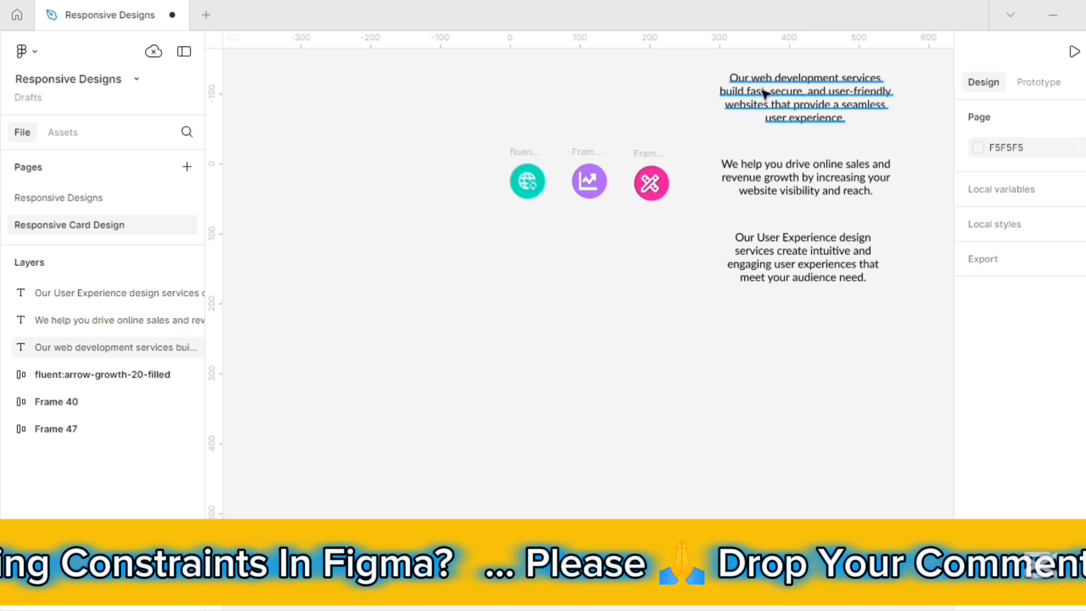
Move the green globe icon left and add a 'Web Development' heading just beneath it.
{"action": "left_click", "coordinate": [521, 151]}
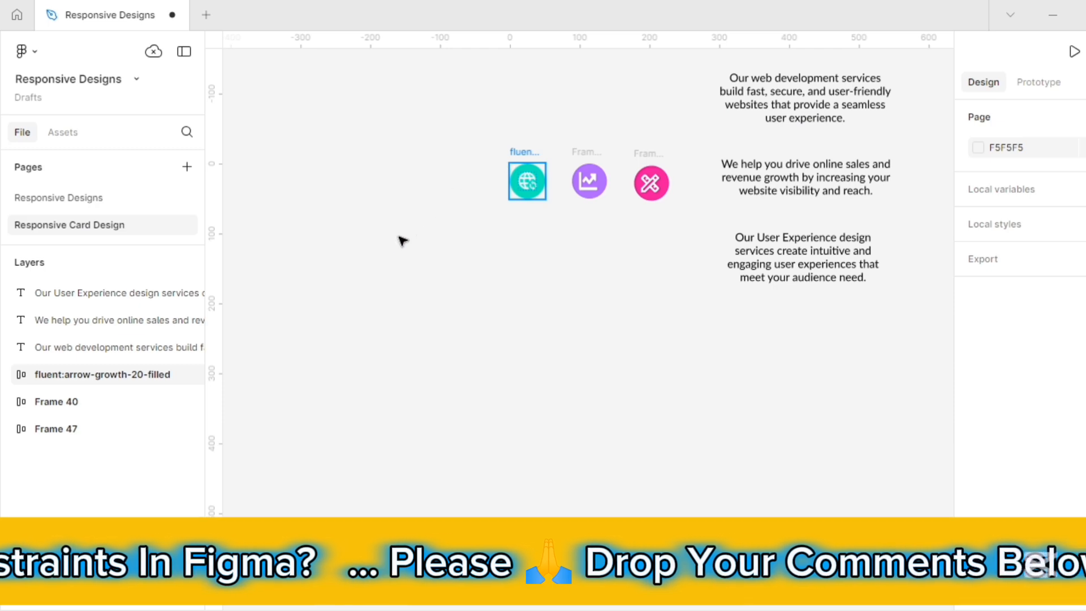
{"action": "left_click_drag", "start_coordinate": [308, 289], "coordinate": [283, 298]}
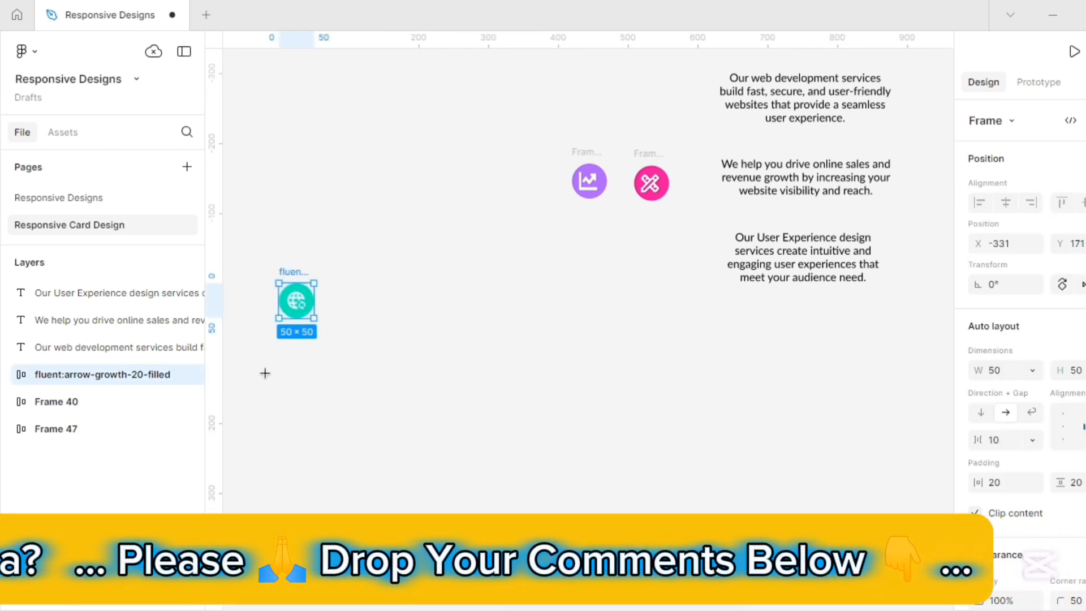
{"action": "key", "text": "t"}
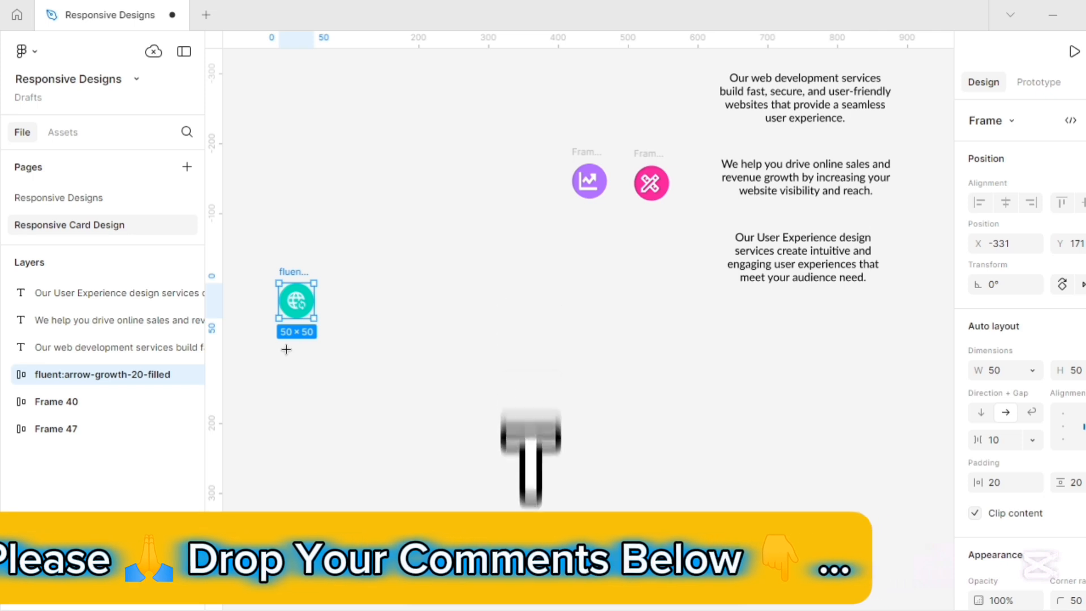
{"action": "left_click", "coordinate": [288, 351]}
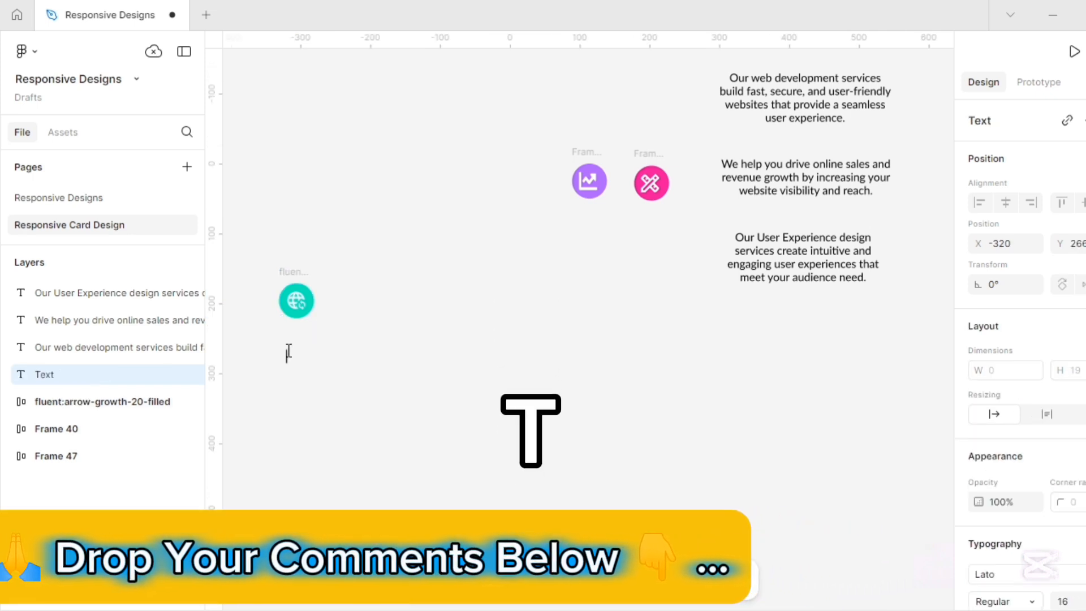
{"action": "type", "text": "Web Development"}
{"action": "key", "text": "Escape"}
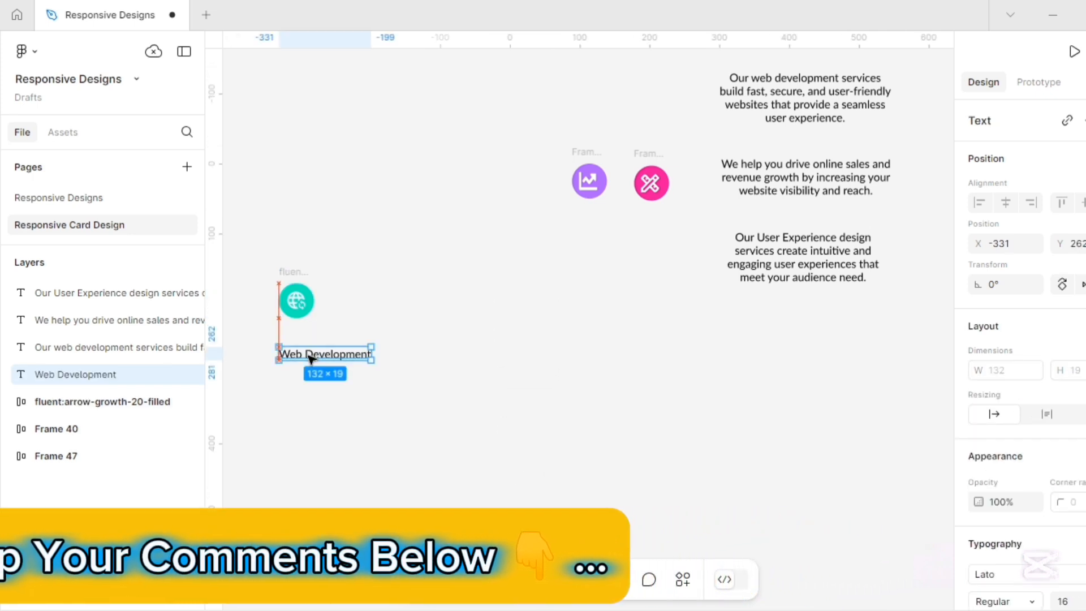
{"action": "left_click_drag", "start_coordinate": [310, 359], "coordinate": [310, 350]}
Set the Web Development heading to size 20 and Bold weight.
{"action": "scroll", "coordinate": [1037, 399], "scroll_direction": "down", "scroll_amount": 5}
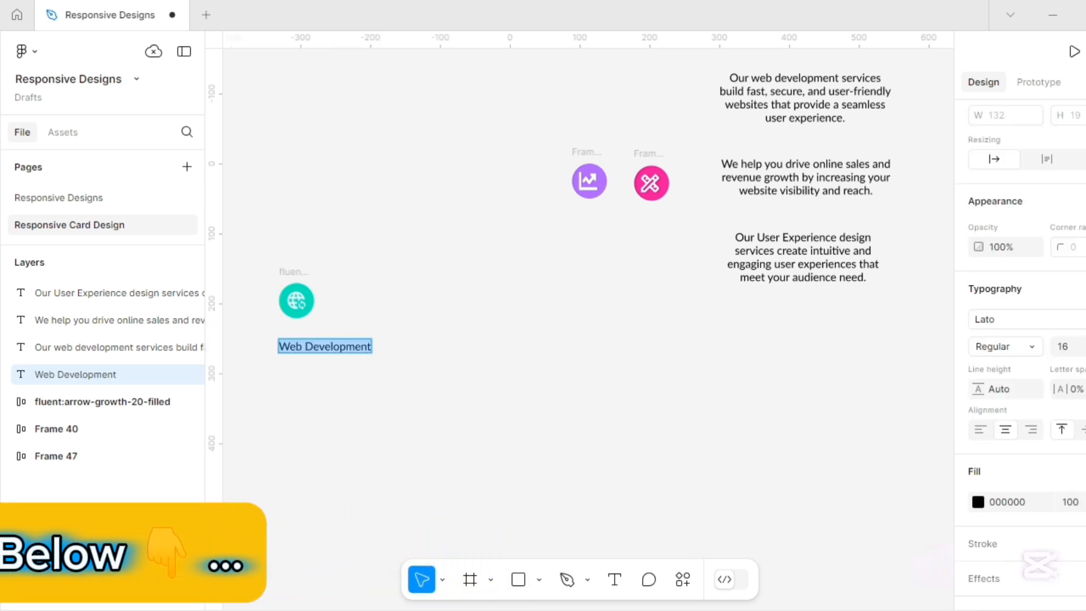
{"action": "left_click", "coordinate": [1084, 346]}
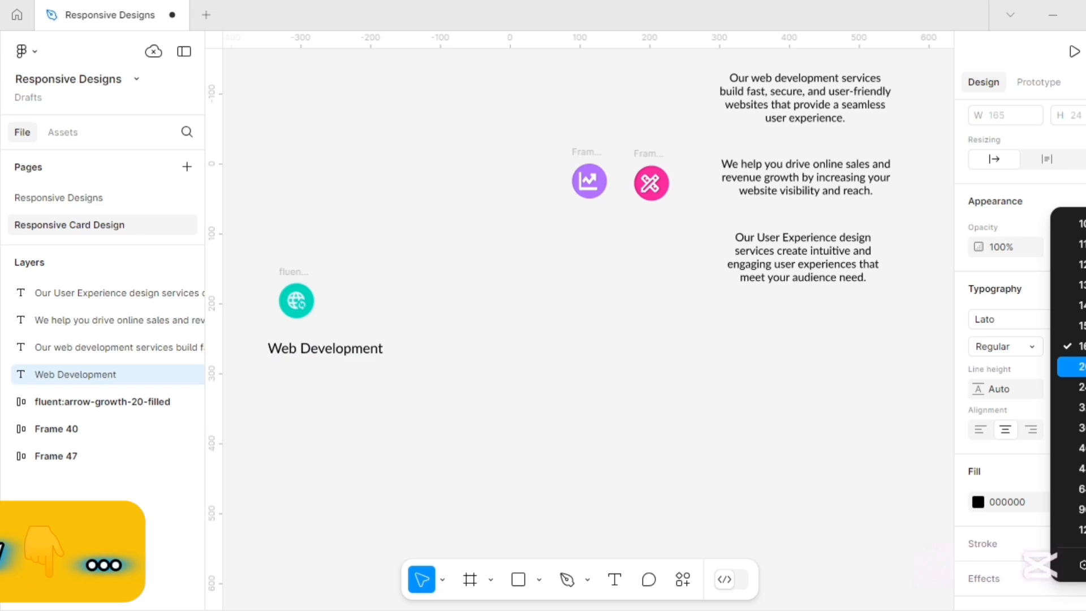
{"action": "left_click", "coordinate": [1079, 366]}
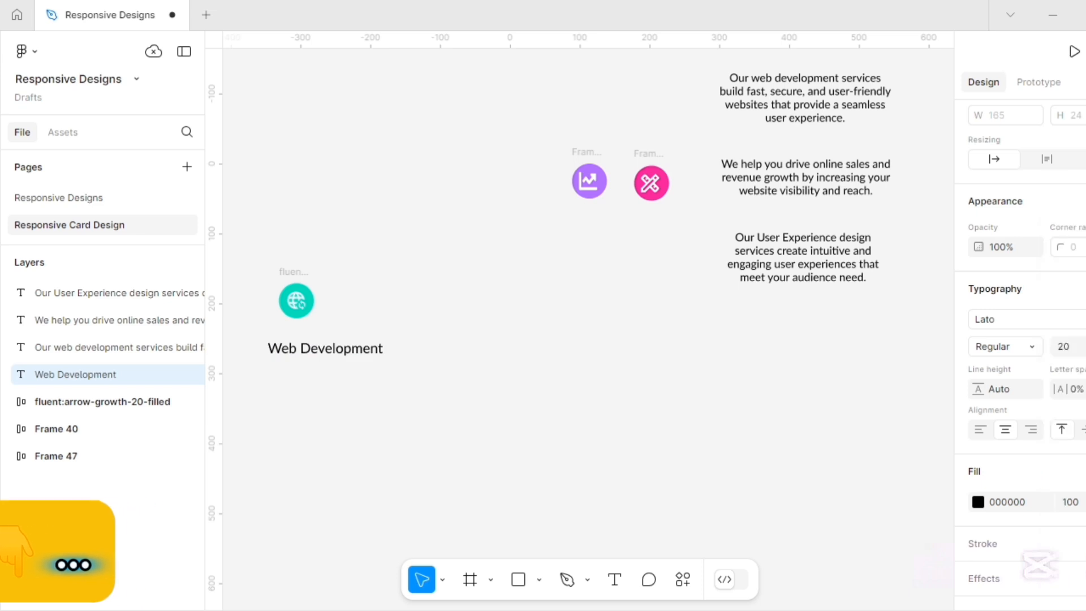
{"action": "left_click", "coordinate": [1032, 351]}
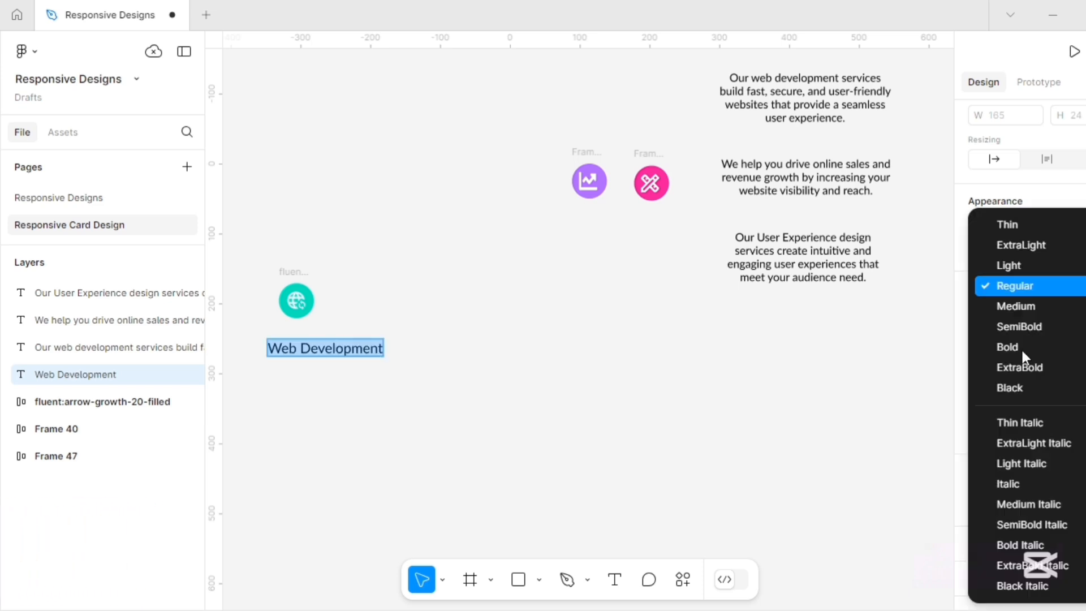
{"action": "left_click", "coordinate": [1012, 349]}
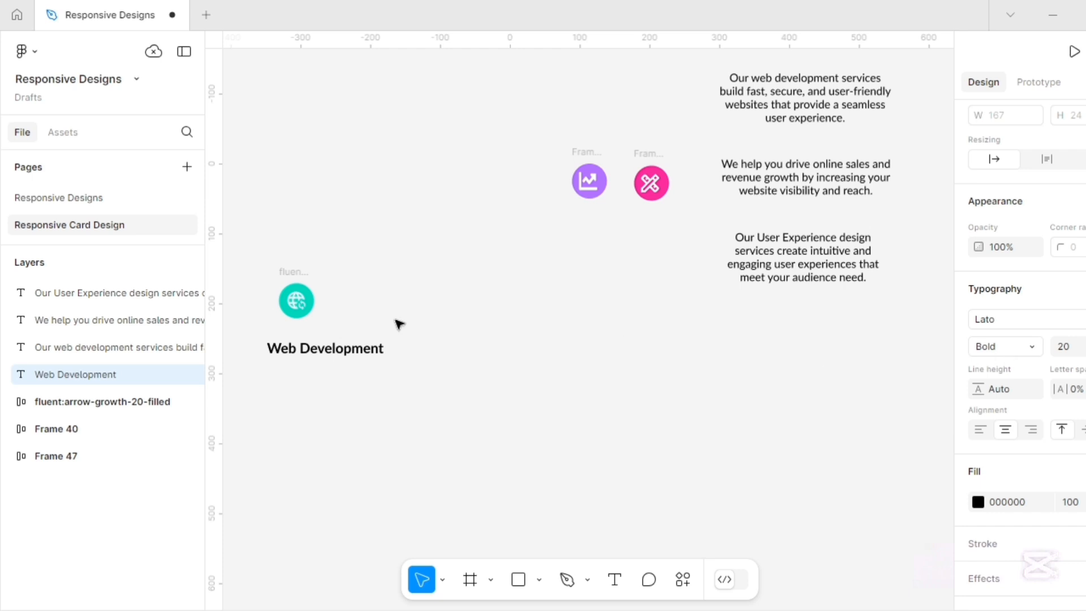
{"action": "key", "text": "Escape"}
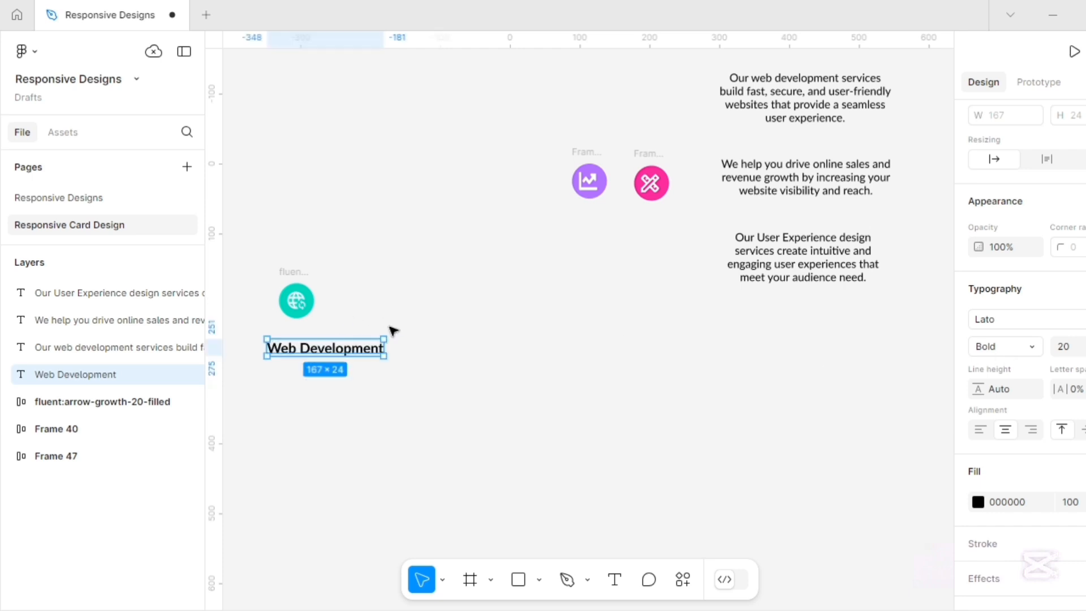
{"action": "left_click", "coordinate": [433, 337]}
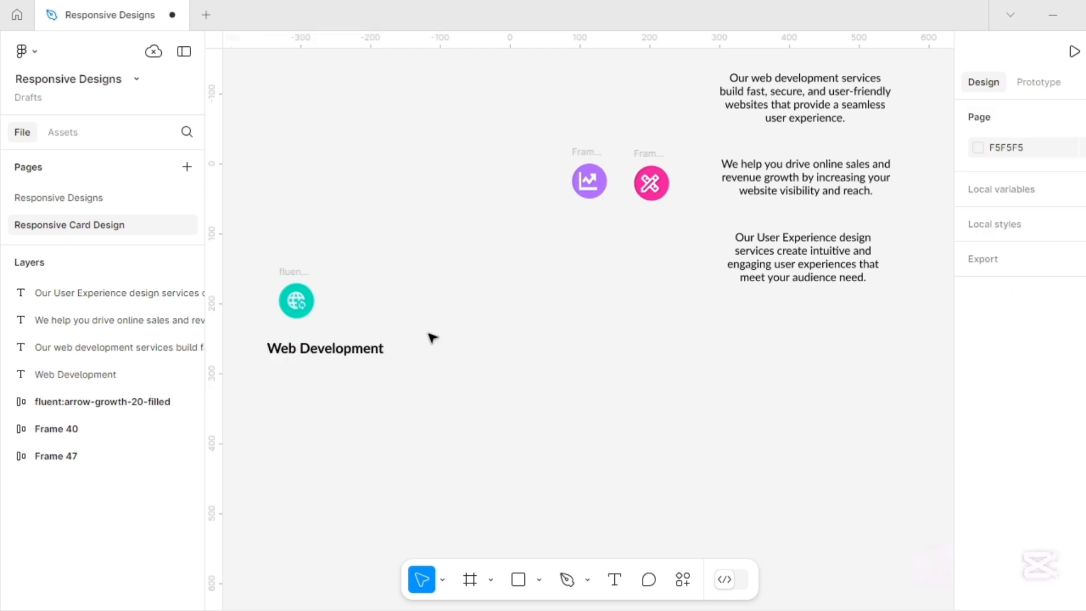
Place the web development paragraph under the heading and colour its text grey 626262.
{"action": "left_click", "coordinate": [739, 91]}
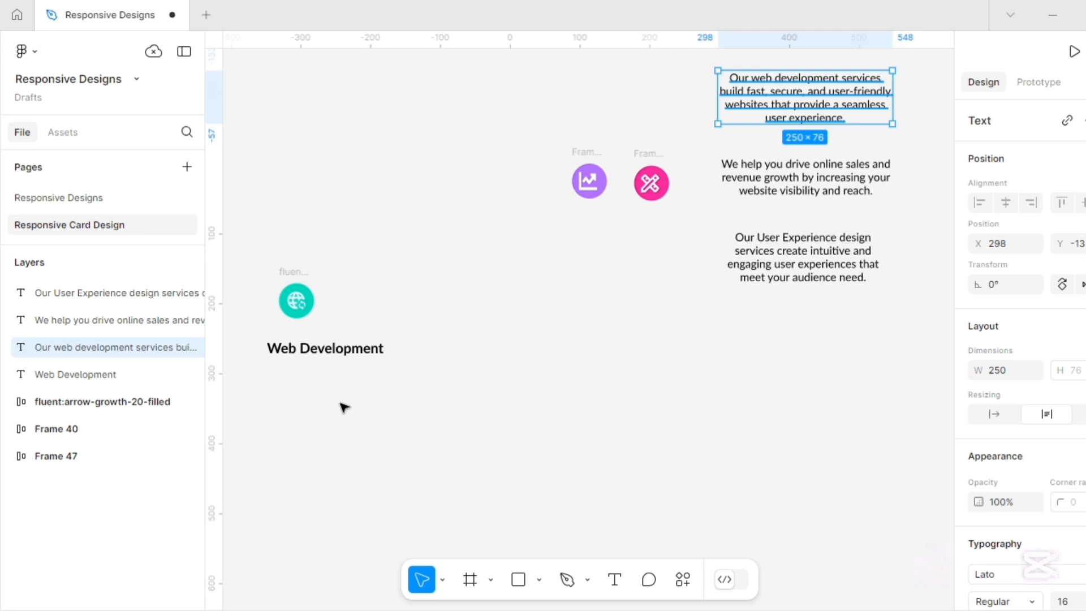
{"action": "left_click_drag", "start_coordinate": [340, 403], "coordinate": [278, 391]}
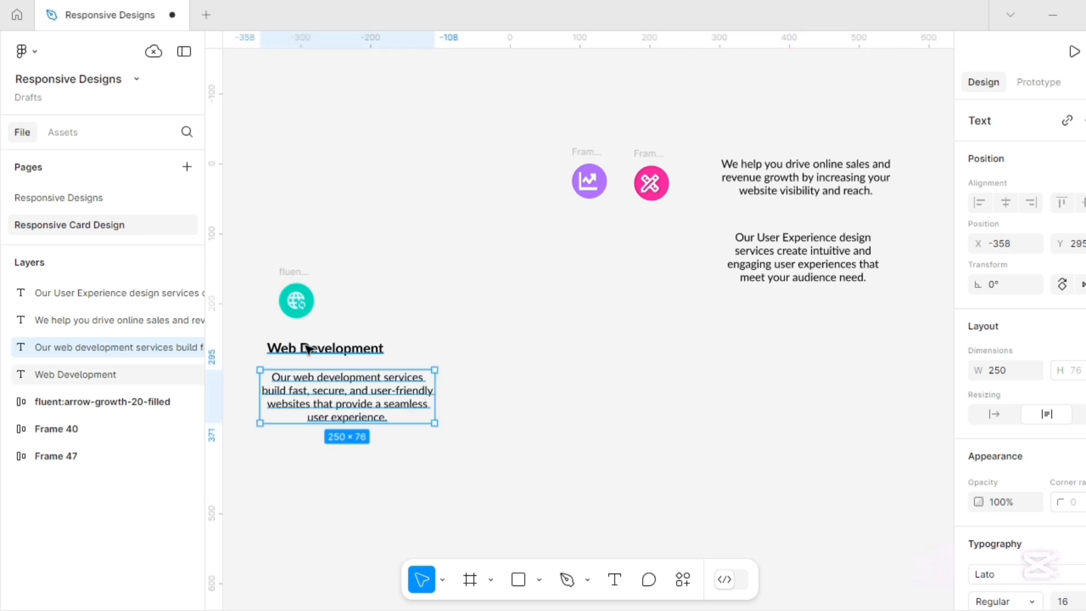
{"action": "double_click", "coordinate": [313, 391]}
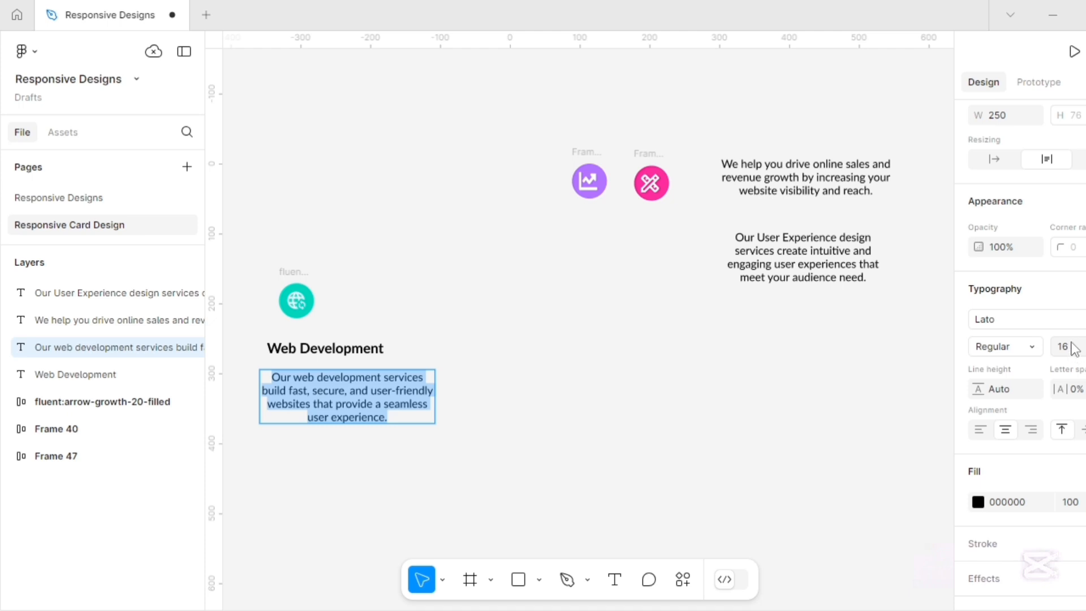
{"action": "left_click", "coordinate": [979, 505]}
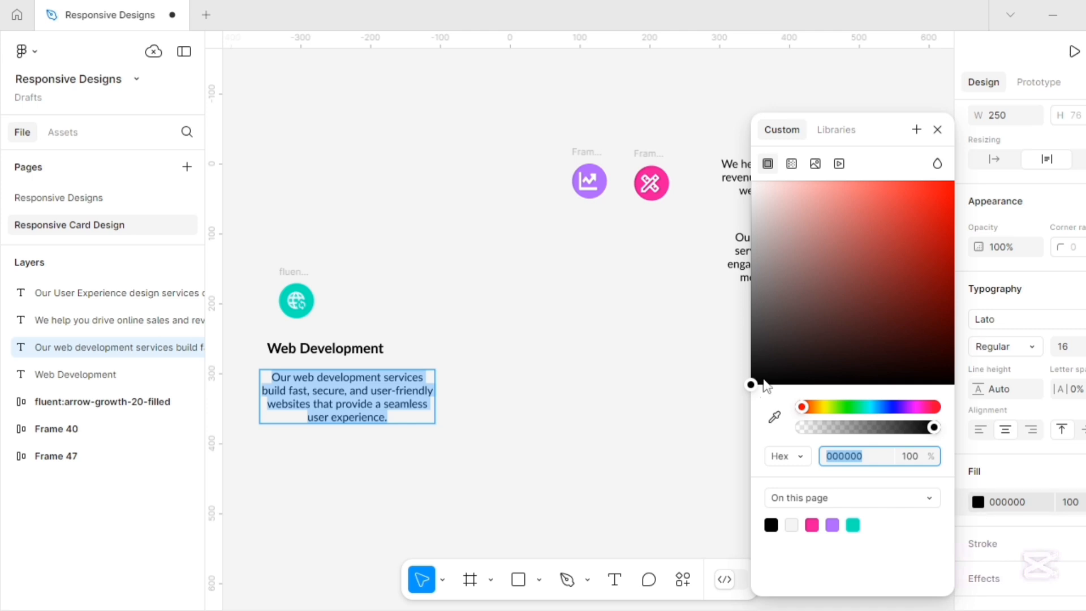
{"action": "left_click_drag", "start_coordinate": [752, 326], "coordinate": [735, 321]}
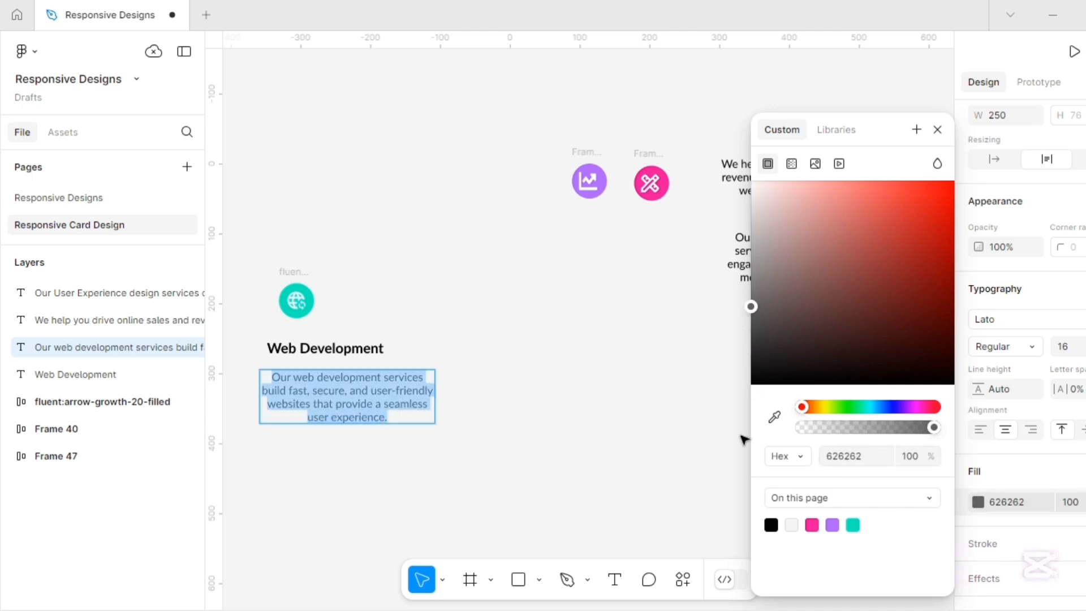
{"action": "left_click", "coordinate": [480, 324]}
{"action": "scroll", "coordinate": [543, 452], "scroll_direction": "down", "scroll_amount": 2}
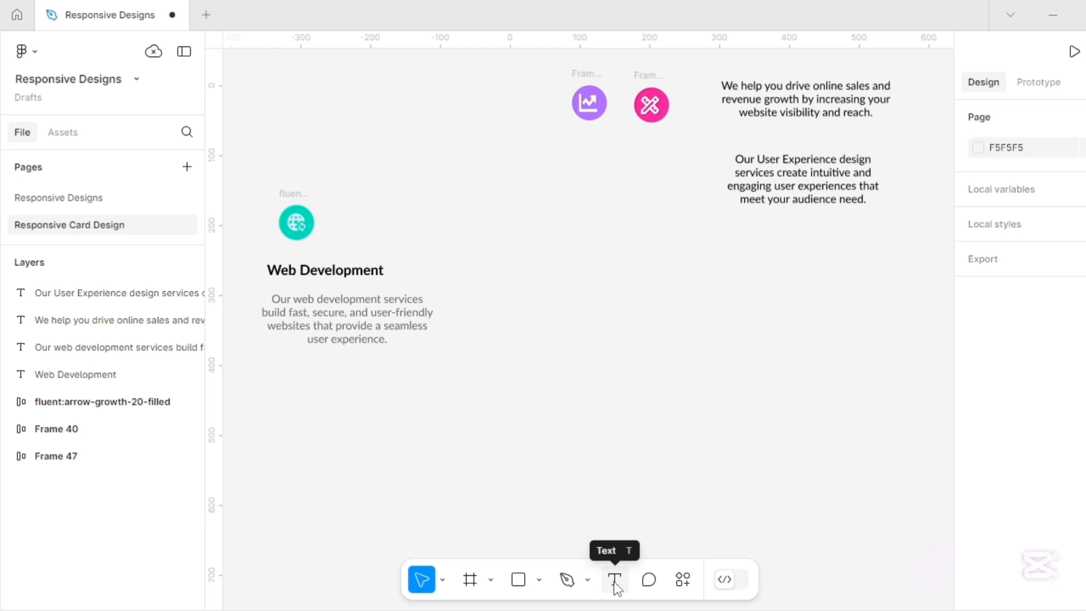
Add a 'Learn More' text label below the description.
{"action": "left_click", "coordinate": [615, 583]}
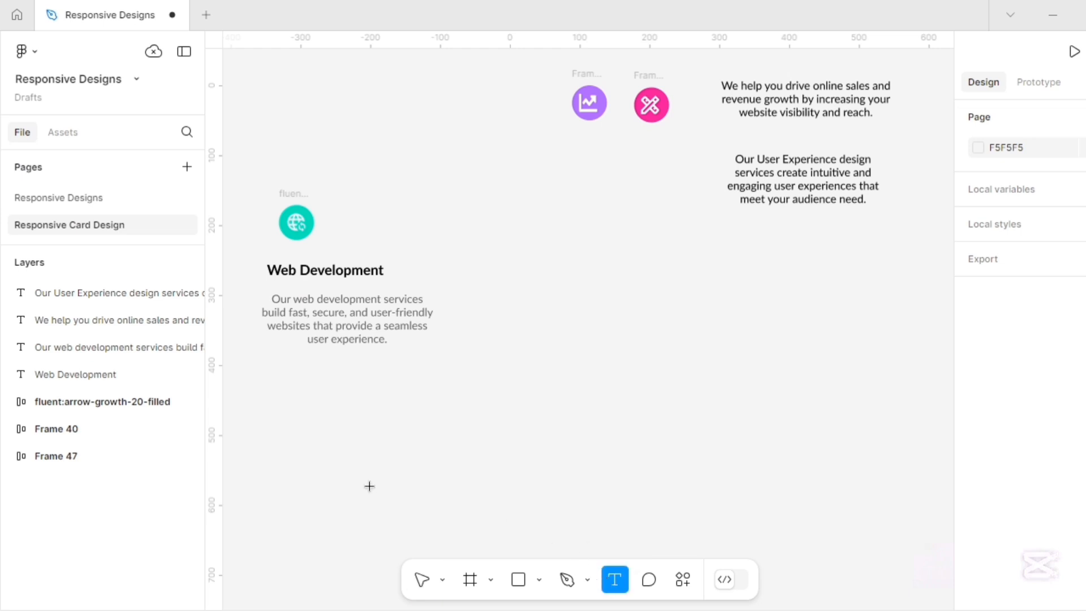
{"action": "left_click", "coordinate": [273, 376]}
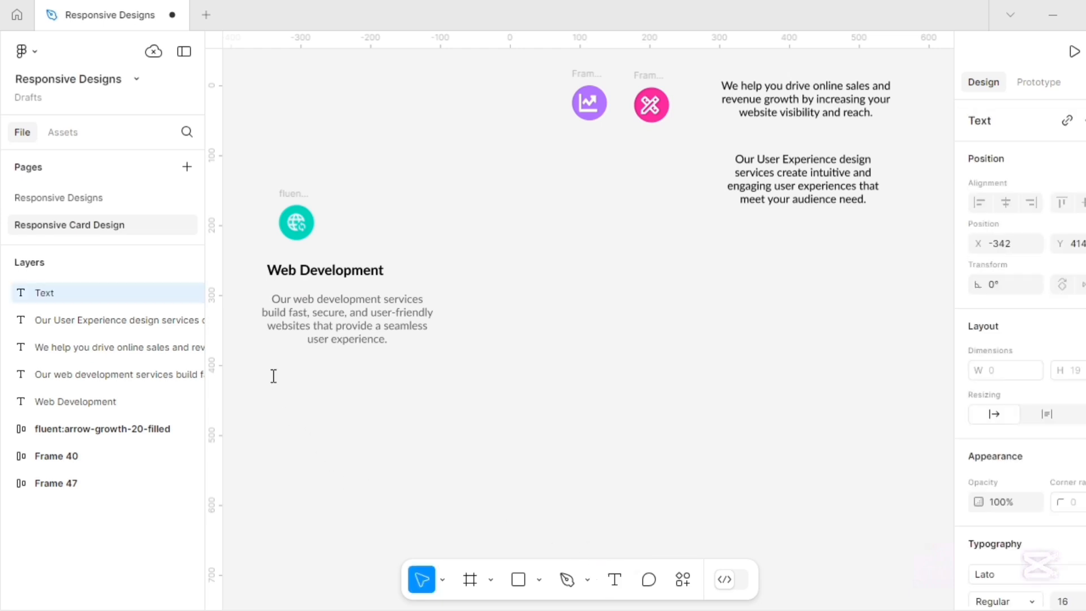
{"action": "type", "text": "Learn More"}
{"action": "key", "text": "Escape"}
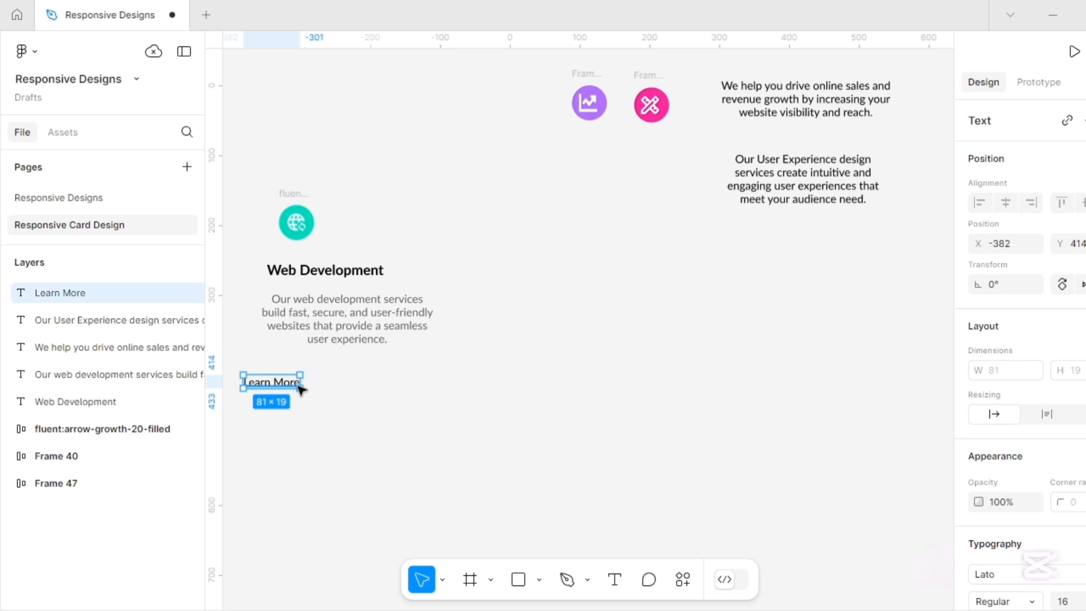
Wrap Learn More in an auto-layout frame with a blue 0084FF background and recoloured text.
{"action": "key", "text": "shift+a"}
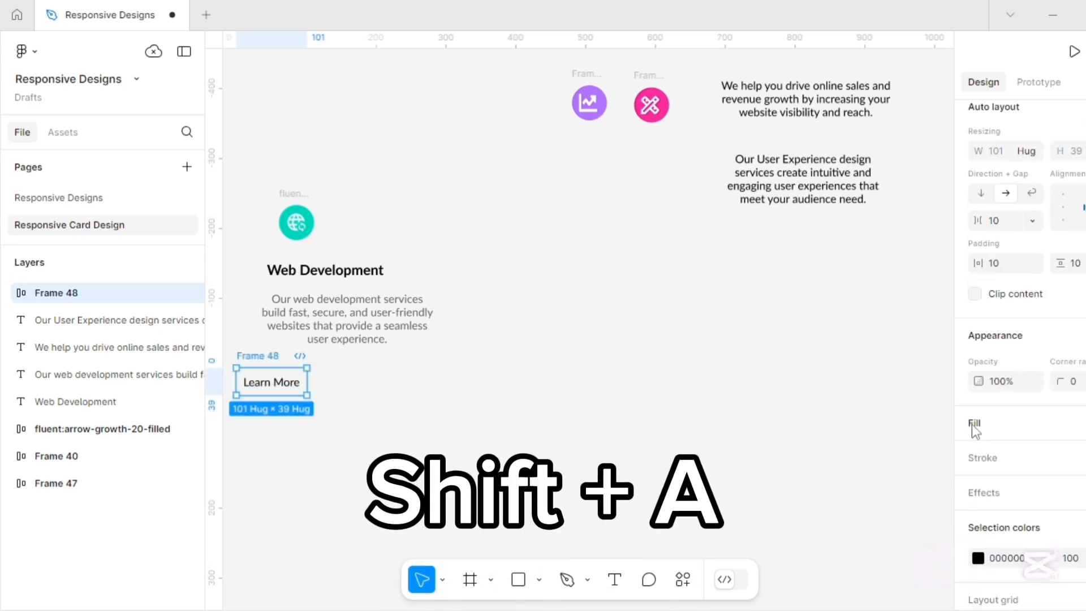
{"action": "left_click", "coordinate": [974, 425]}
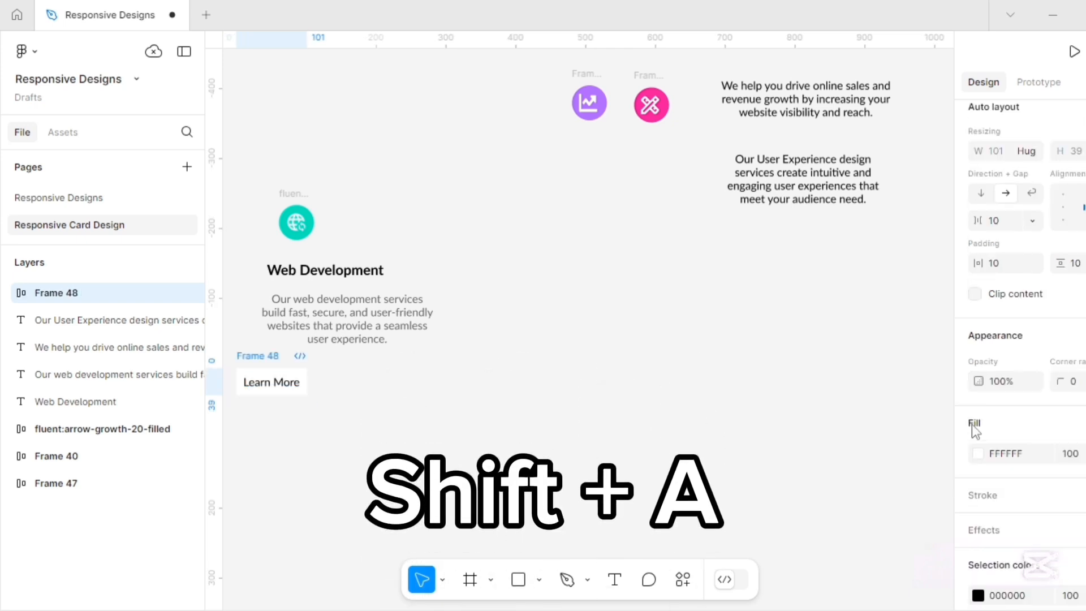
{"action": "left_click", "coordinate": [977, 455]}
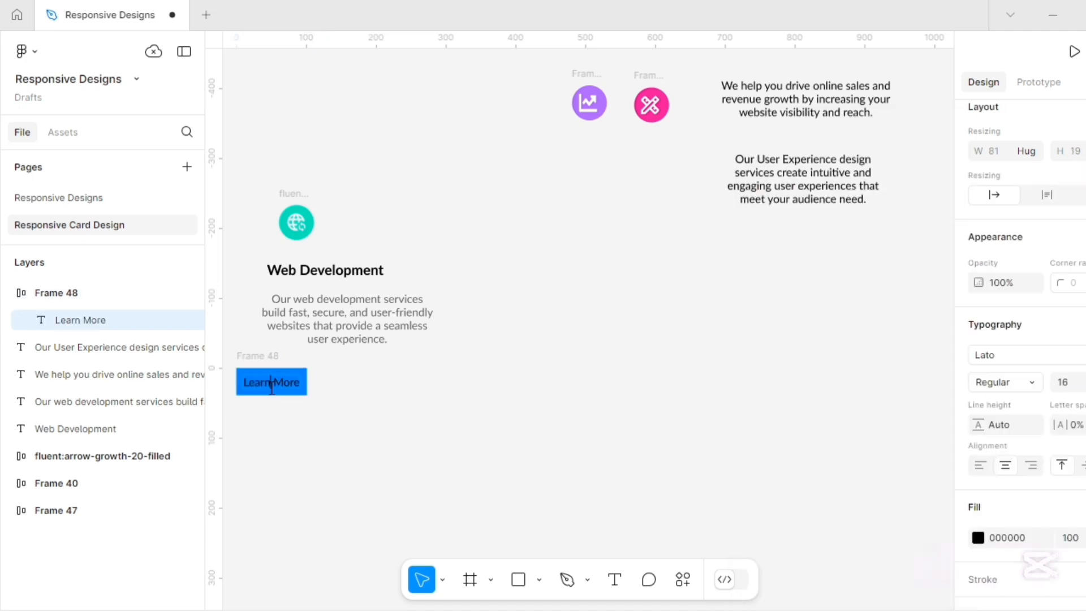
{"action": "triple_click", "coordinate": [271, 387]}
{"action": "left_click", "coordinate": [980, 539]}
{"action": "left_click", "coordinate": [715, 152]}
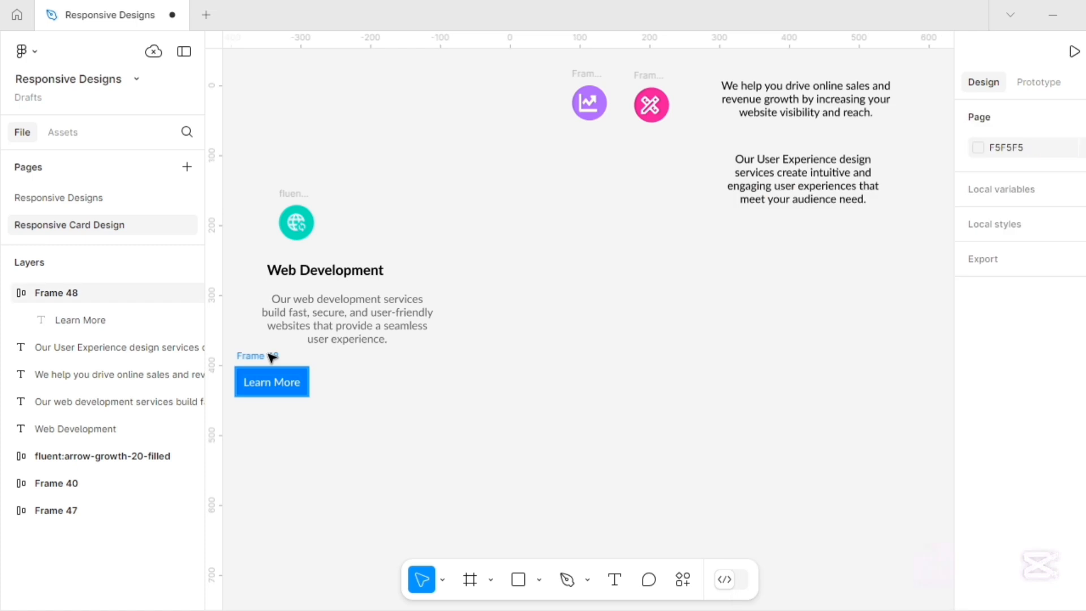
Give the Learn More button corner radius 5 and height 30, and place it under the description.
{"action": "left_click", "coordinate": [269, 355]}
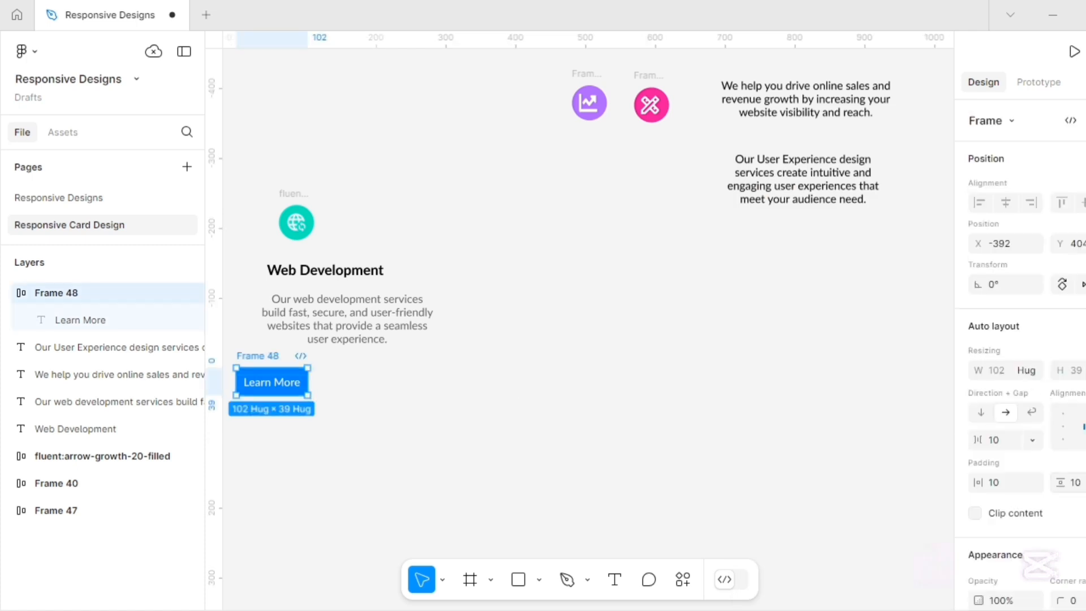
{"action": "scroll", "coordinate": [1081, 509], "scroll_direction": "down", "scroll_amount": 3}
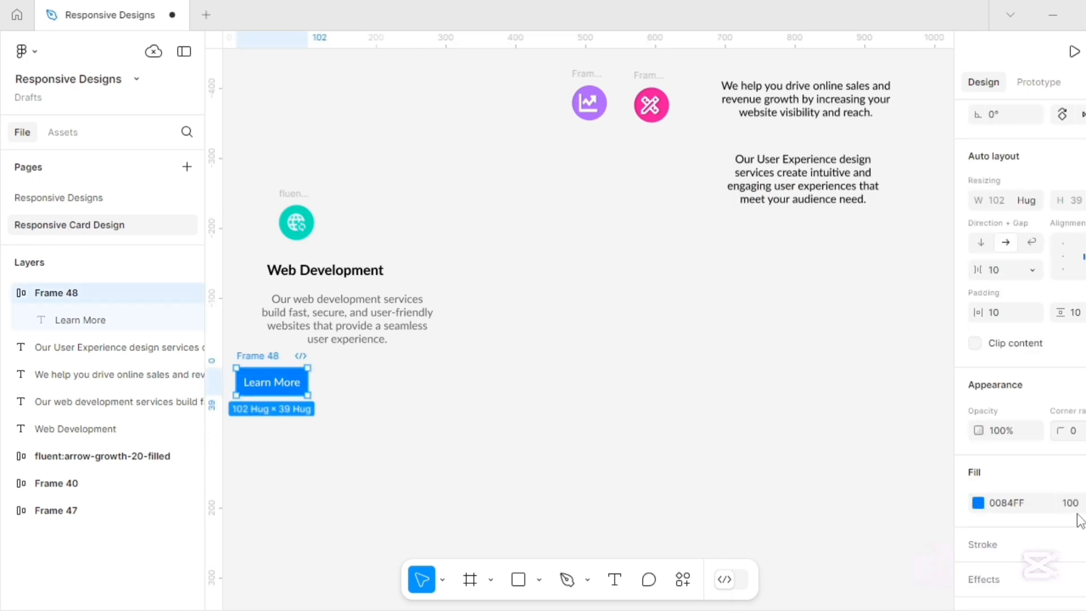
{"action": "left_click", "coordinate": [1073, 436]}
{"action": "key", "text": "Return"}
{"action": "left_click", "coordinate": [1079, 205]}
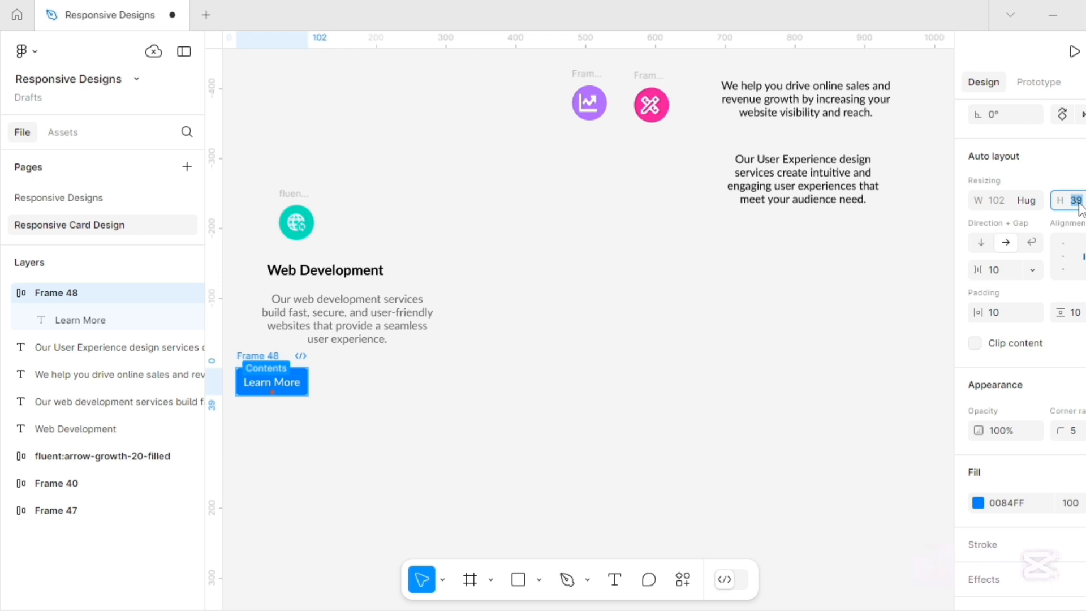
{"action": "type", "text": "30"}
{"action": "key", "text": "Return"}
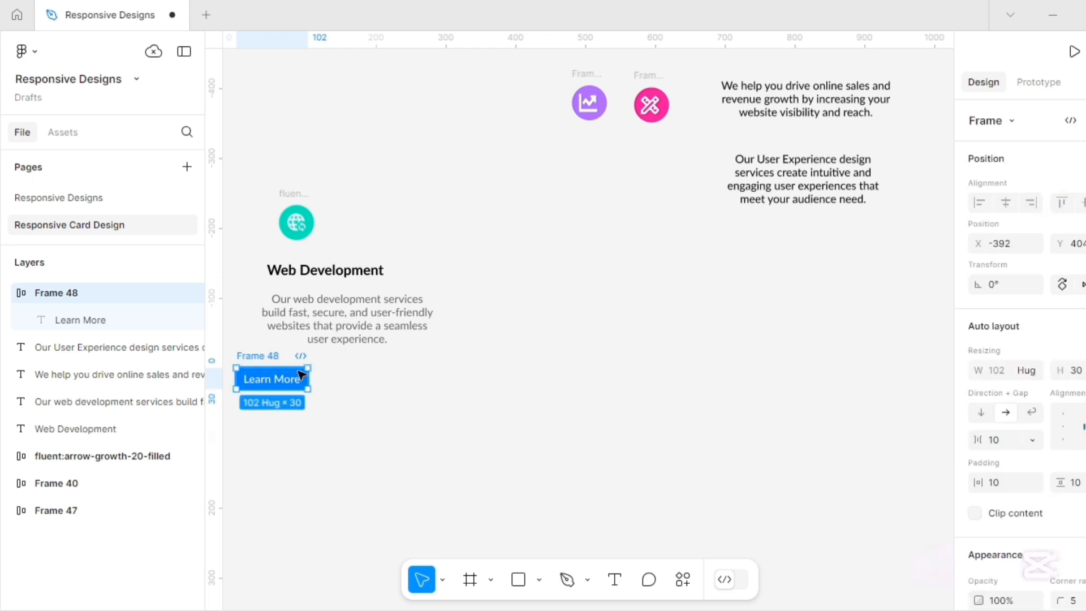
{"action": "left_click_drag", "start_coordinate": [257, 361], "coordinate": [288, 370]}
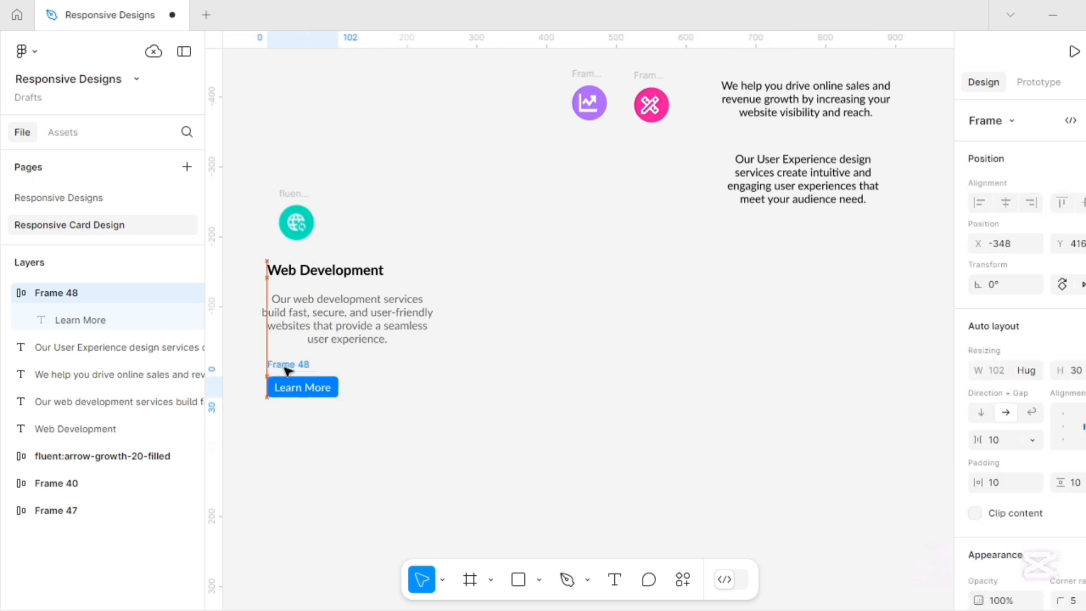
Stack the Web Development heading and description in their own auto-layout frame.
{"action": "left_click", "coordinate": [284, 271]}
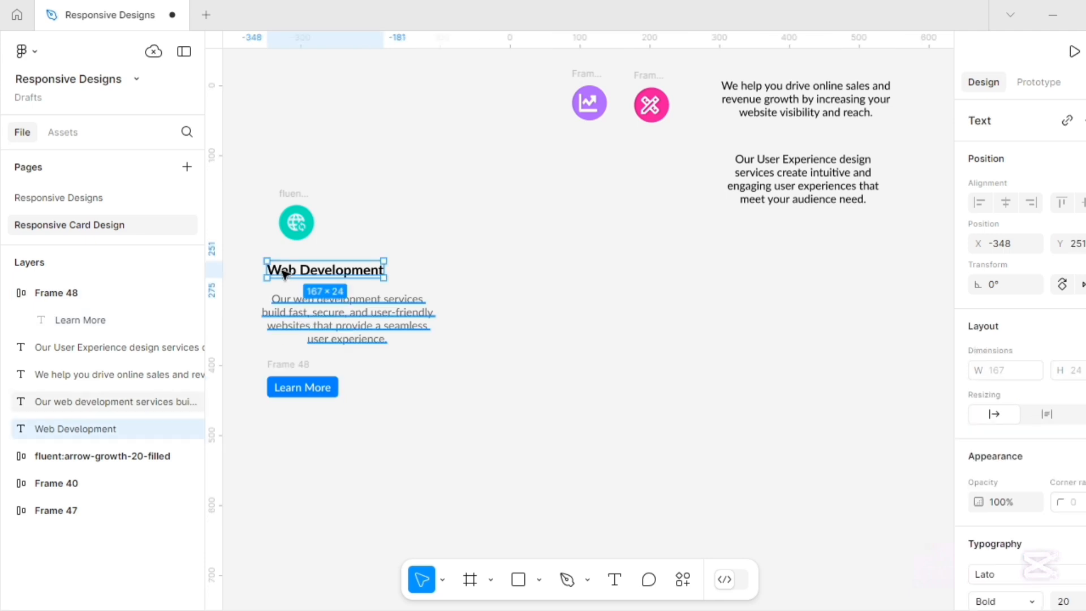
{"action": "left_click", "coordinate": [305, 327], "text": "shift"}
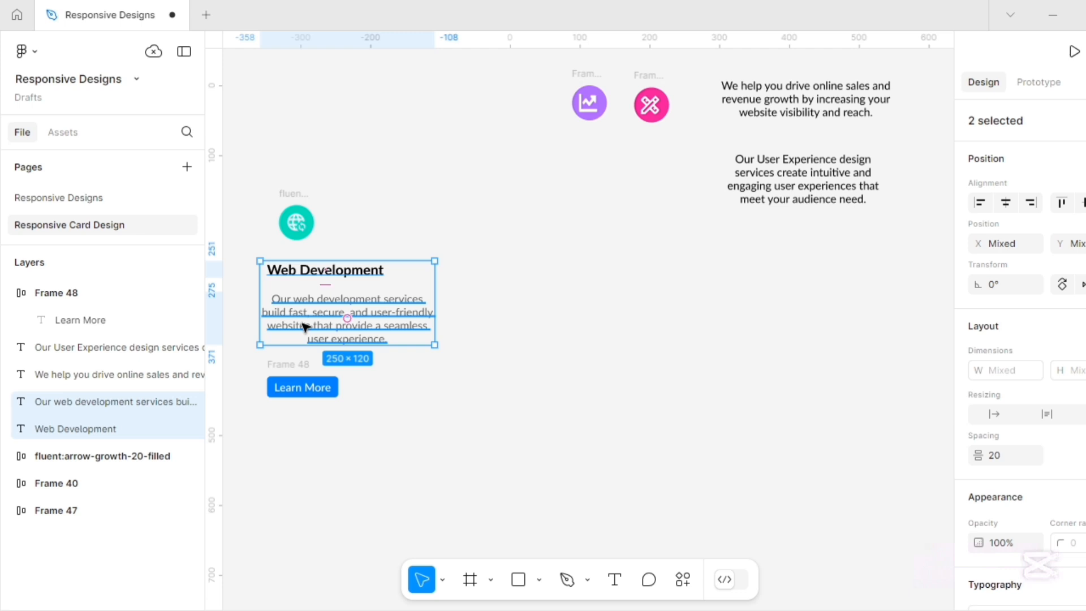
{"action": "key", "text": "shift+a"}
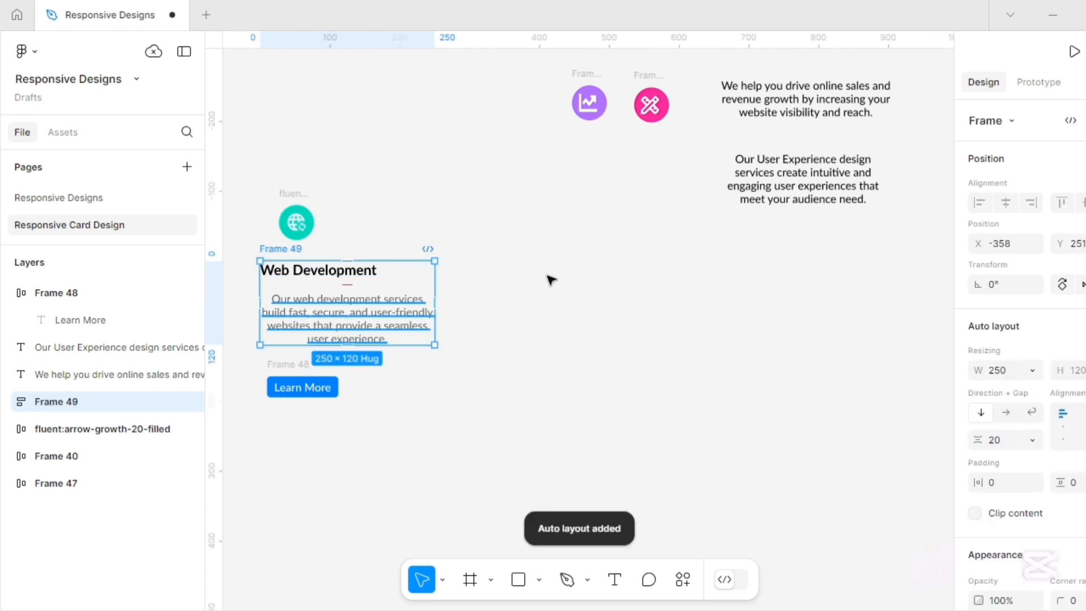
{"action": "left_click", "coordinate": [349, 255]}
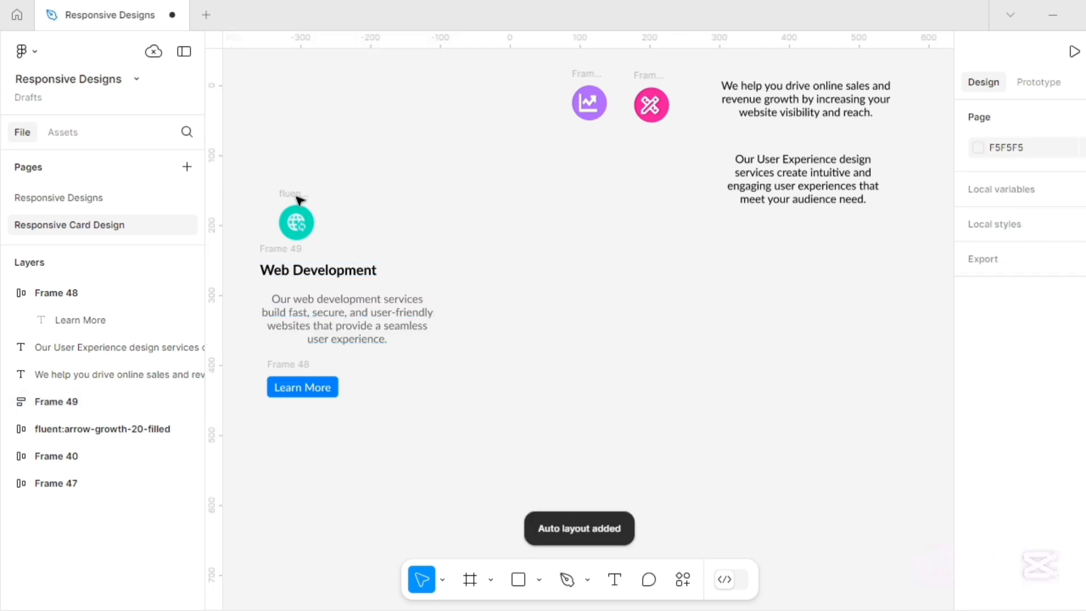
Combine the globe icon, text frame and Learn More button into one vertical auto-layout card.
{"action": "left_click", "coordinate": [296, 196]}
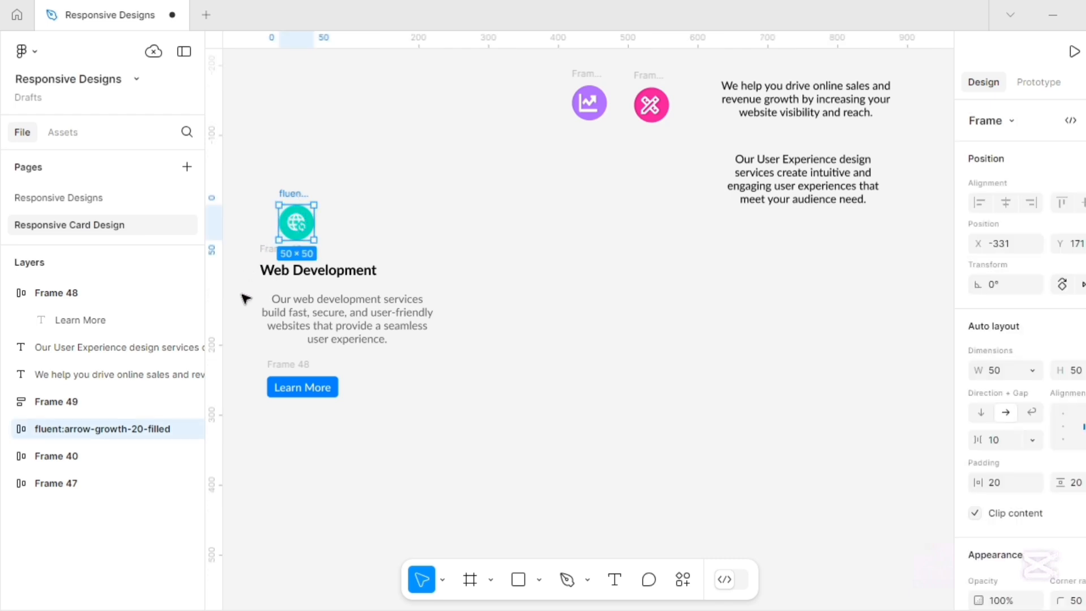
{"action": "left_click", "coordinate": [272, 255], "text": "shift"}
{"action": "left_click", "coordinate": [286, 374], "text": "shift"}
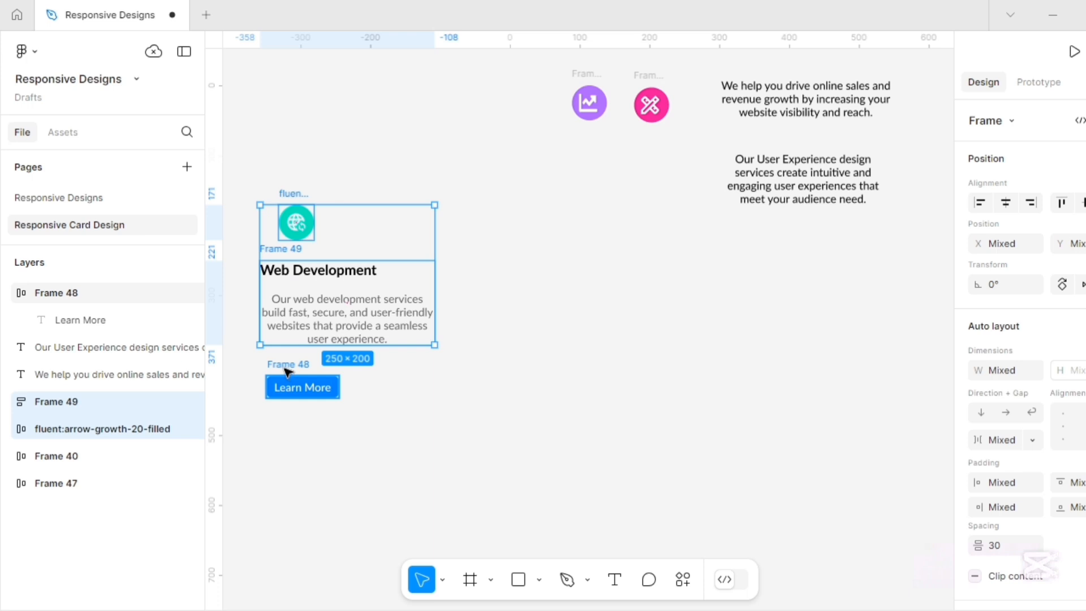
{"action": "key", "text": "shift+a"}
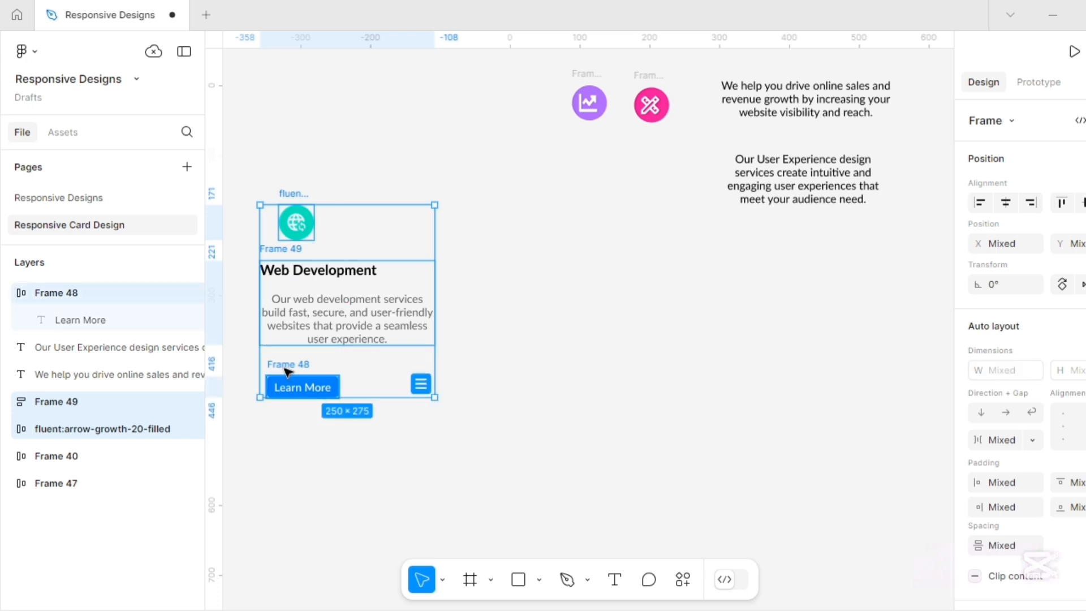
{"action": "key", "text": "shift+a"}
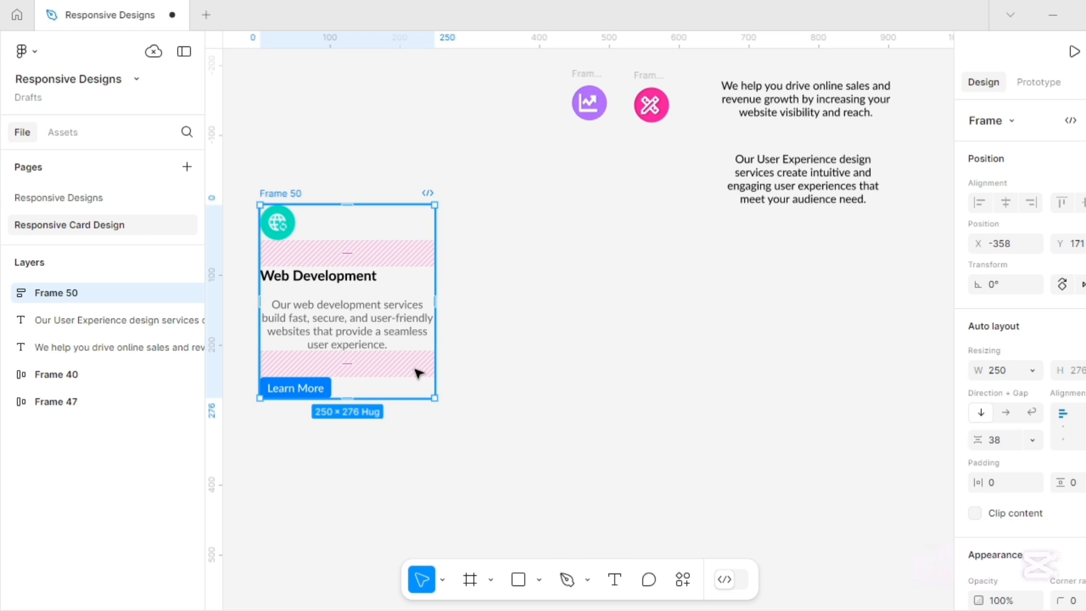
{"action": "scroll", "coordinate": [996, 418], "scroll_direction": "down", "scroll_amount": 5}
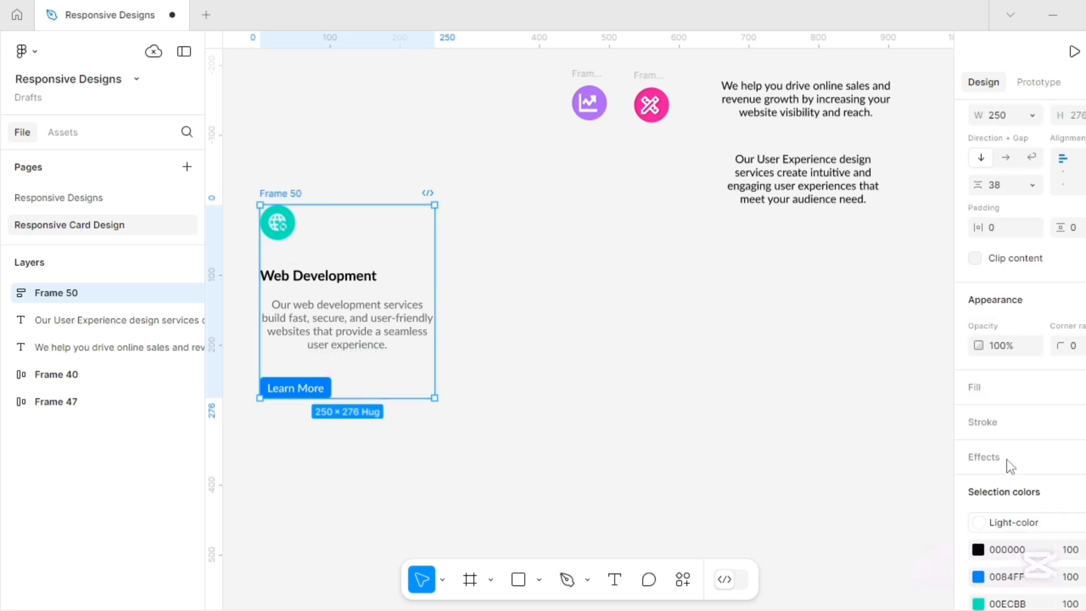
Give the card a white FFFFFF fill, 15 padding horizontally and vertically, and a 20 gap.
{"action": "left_click", "coordinate": [980, 390]}
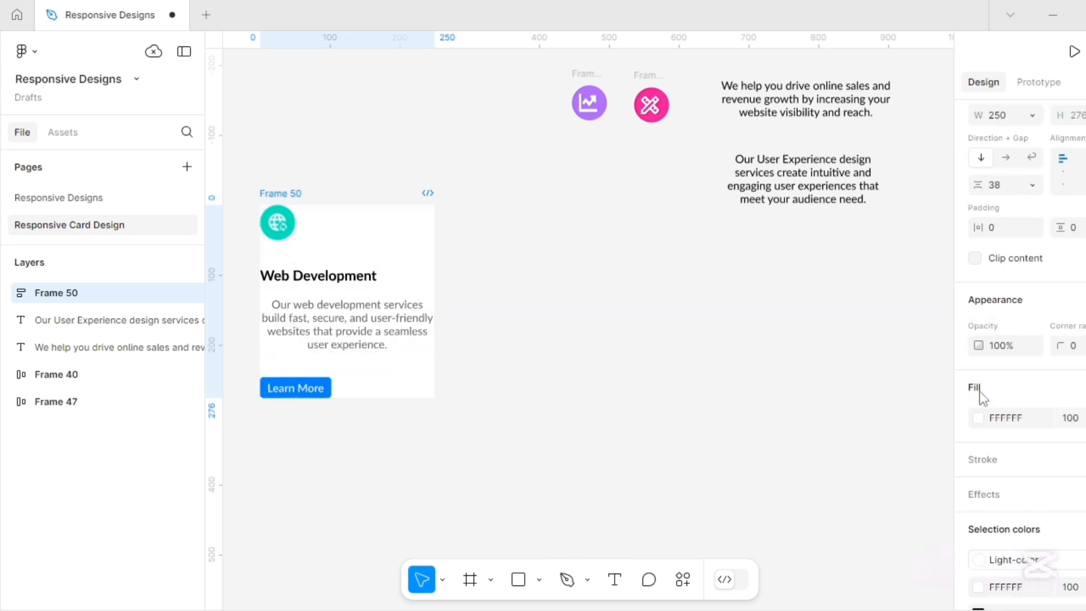
{"action": "left_click", "coordinate": [996, 231]}
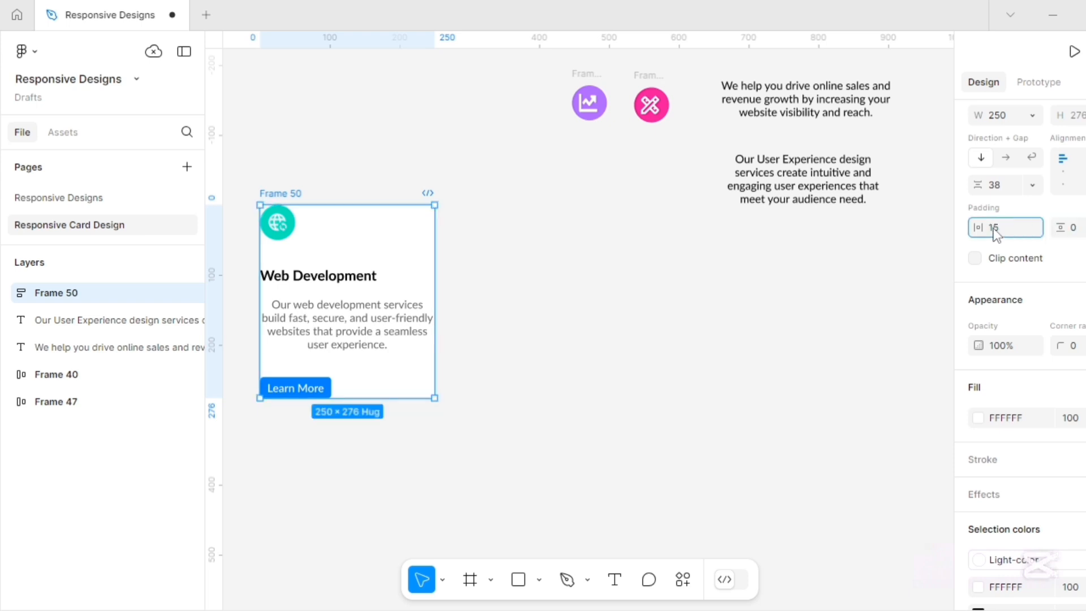
{"action": "key", "text": "Return"}
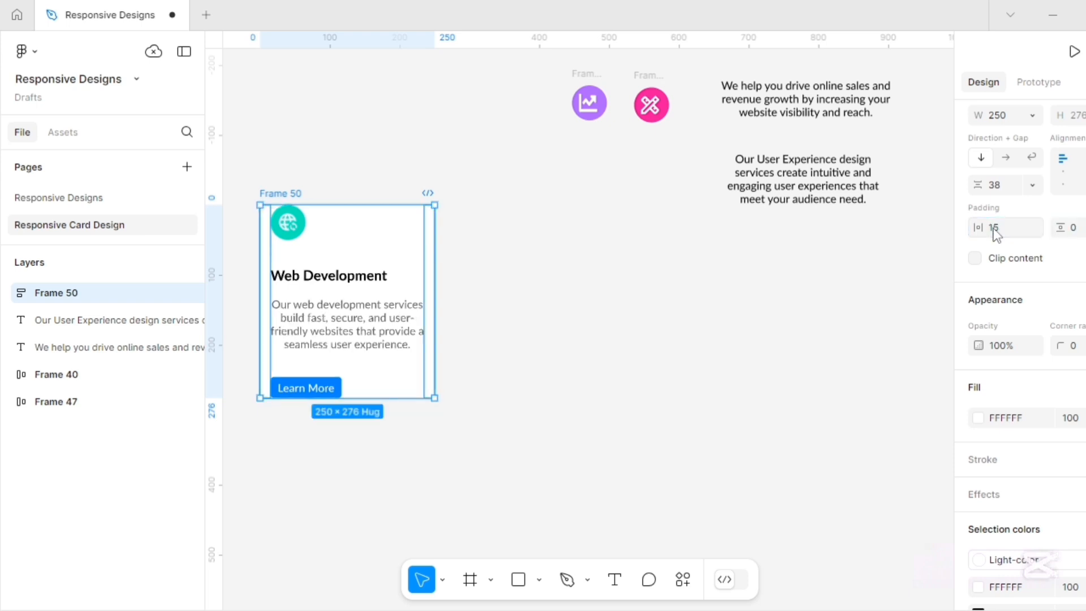
{"action": "left_click", "coordinate": [1074, 233]}
{"action": "type", "text": "15"}
{"action": "key", "text": "Return"}
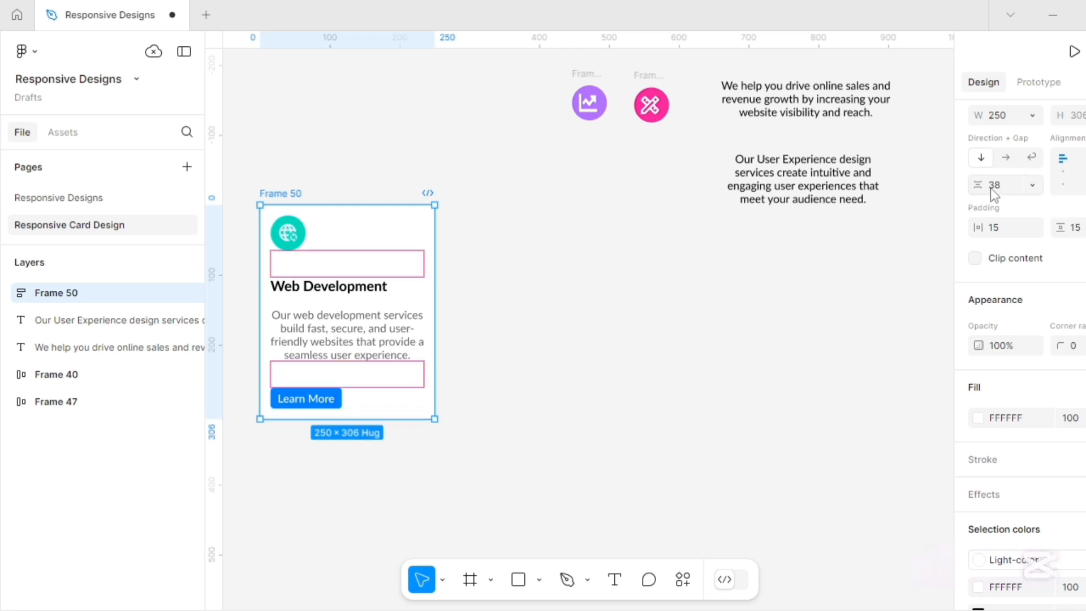
{"action": "left_click", "coordinate": [995, 192]}
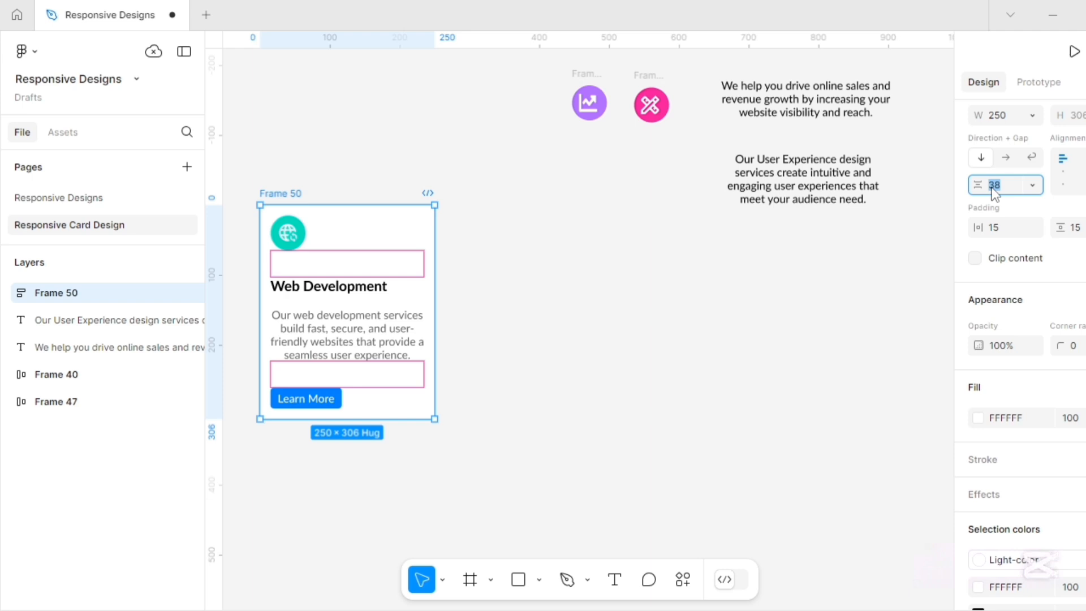
{"action": "type", "text": "20"}
{"action": "left_click", "coordinate": [285, 195]}
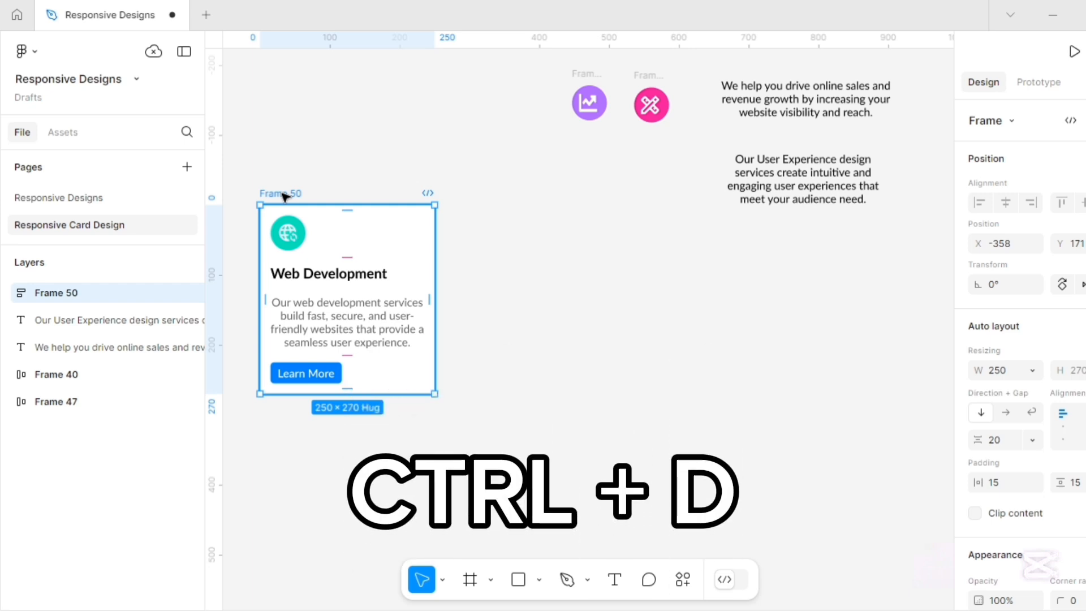
Duplicate the Web Development card twice so three cards sit in a row.
{"action": "key", "text": "ctrl+d"}
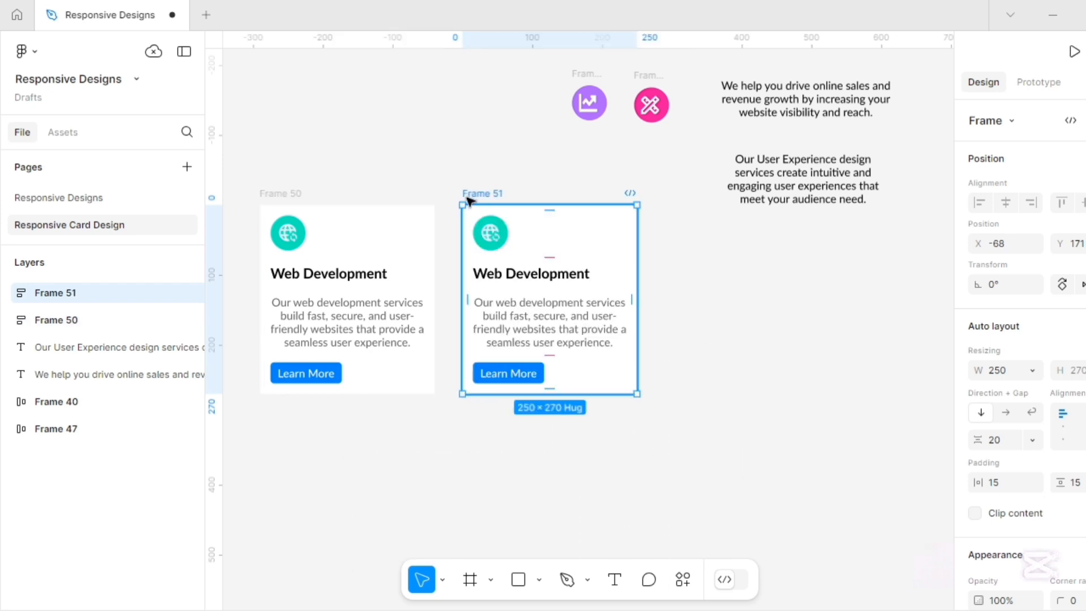
{"action": "key", "text": "ctrl+d"}
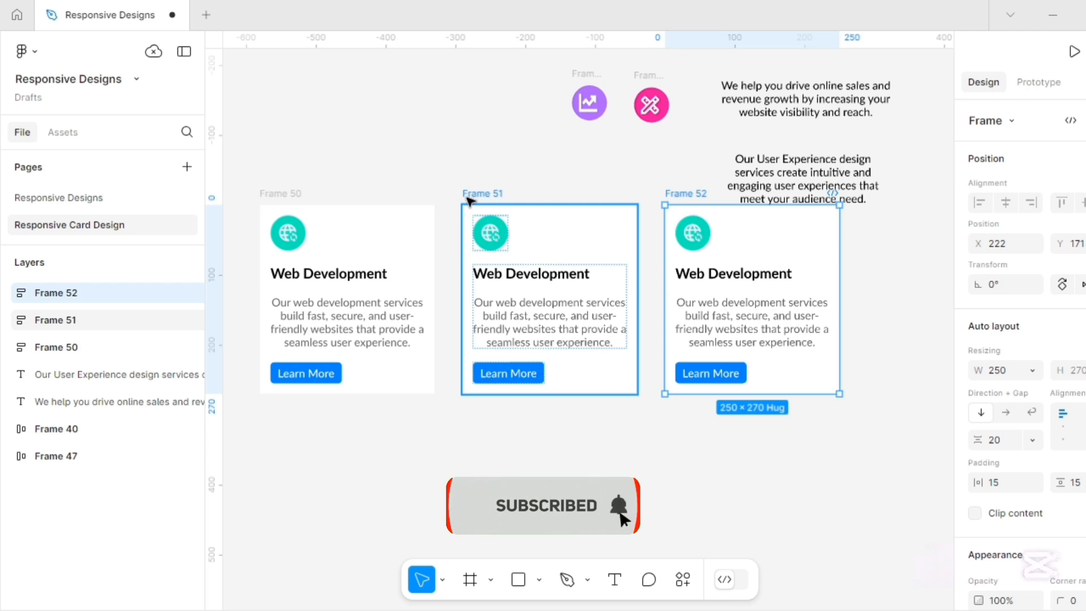
{"action": "left_click", "coordinate": [480, 148]}
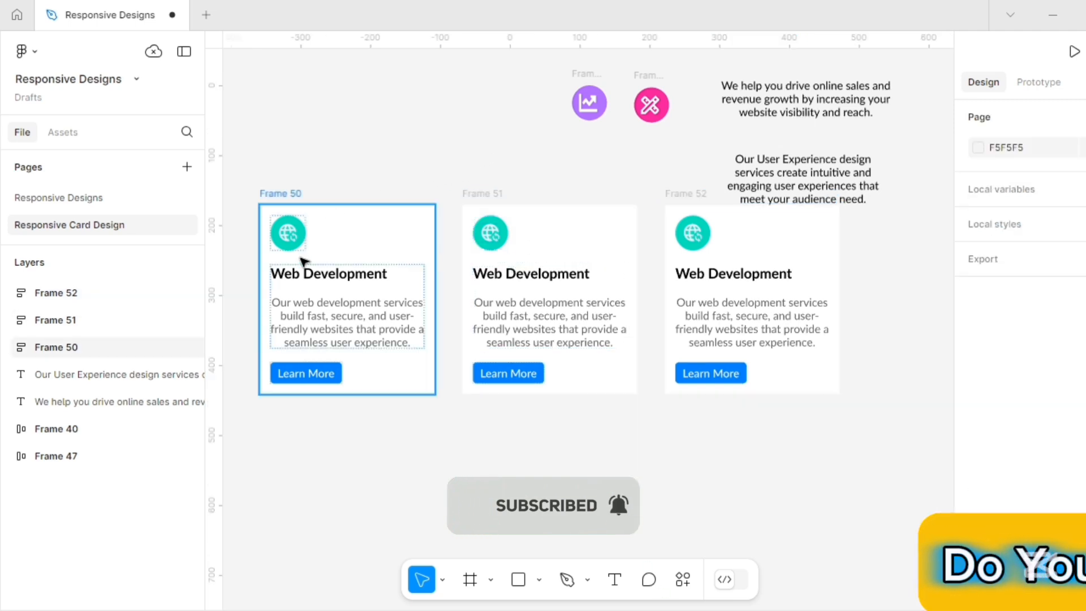
Set the corner radius of all three cards to 20.
{"action": "left_click", "coordinate": [378, 233]}
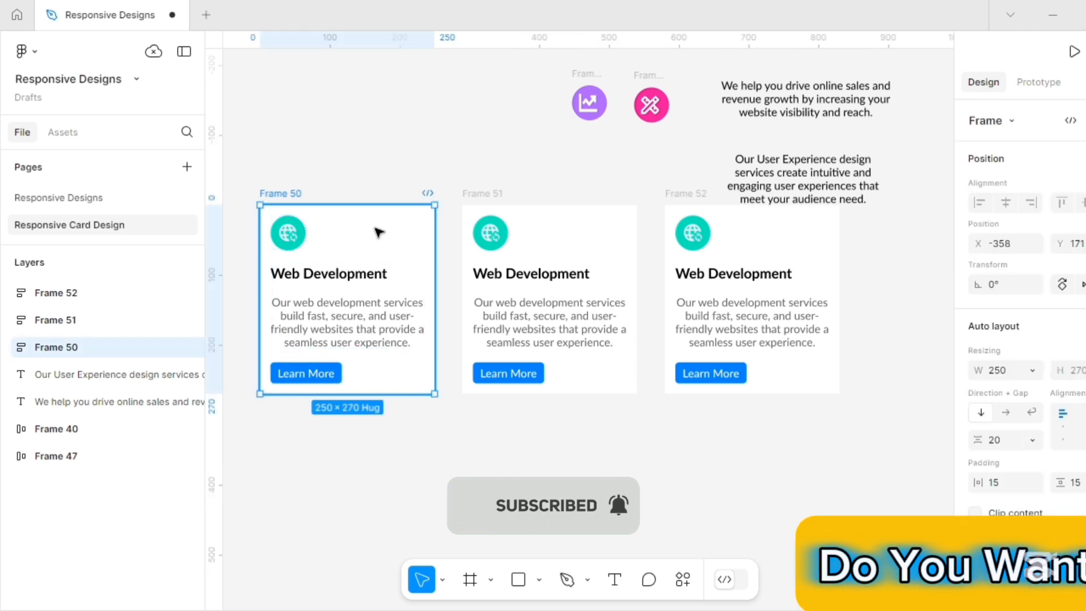
{"action": "left_click", "coordinate": [529, 223], "text": "shift"}
{"action": "left_click", "coordinate": [786, 226], "text": "shift"}
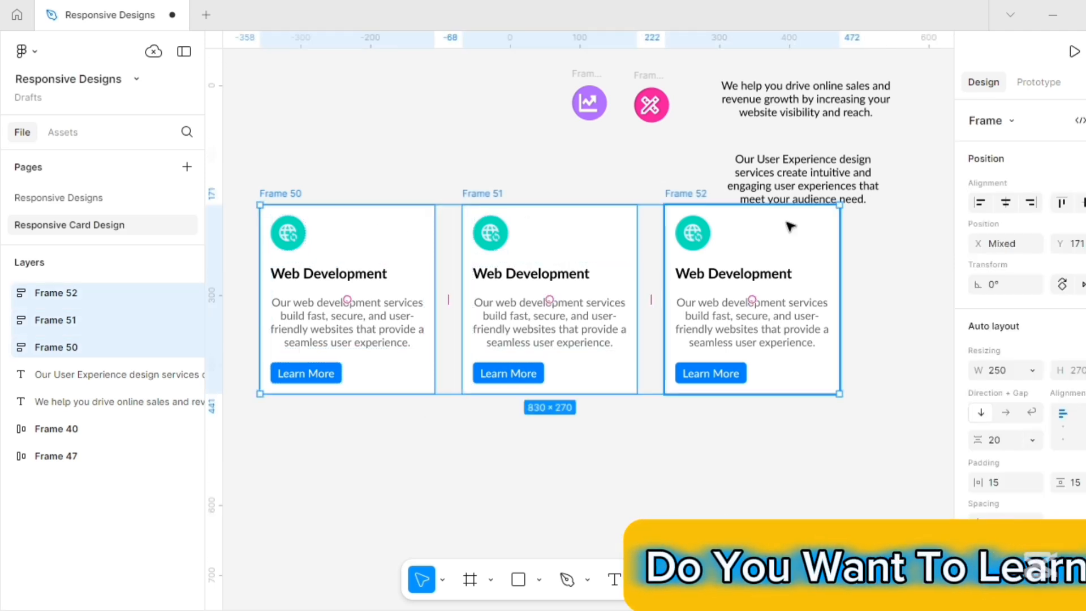
{"action": "scroll", "coordinate": [1063, 452], "scroll_direction": "down", "scroll_amount": 3}
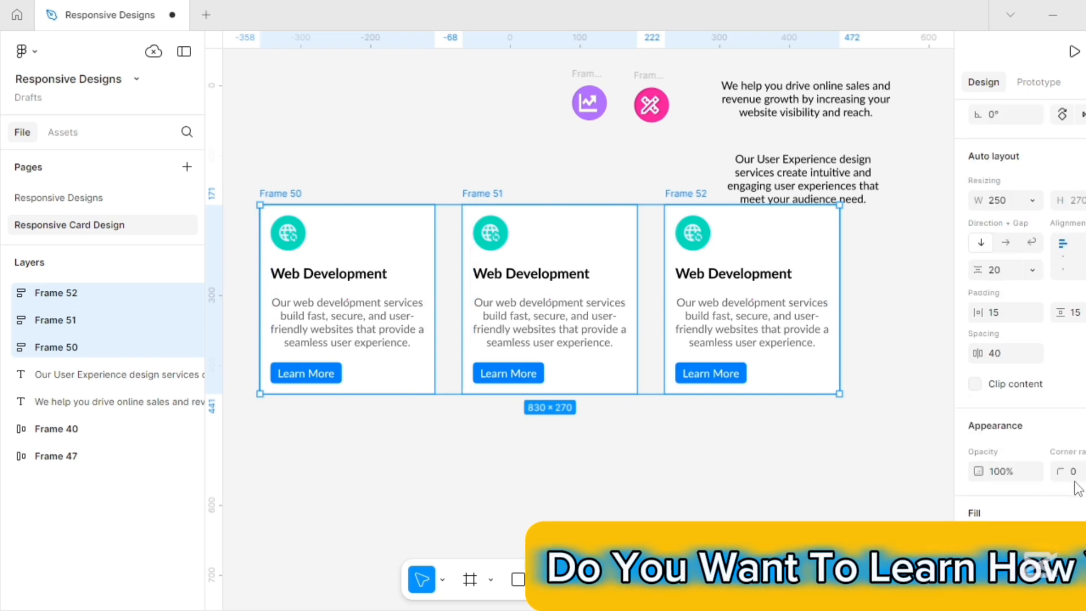
{"action": "left_click", "coordinate": [1073, 472]}
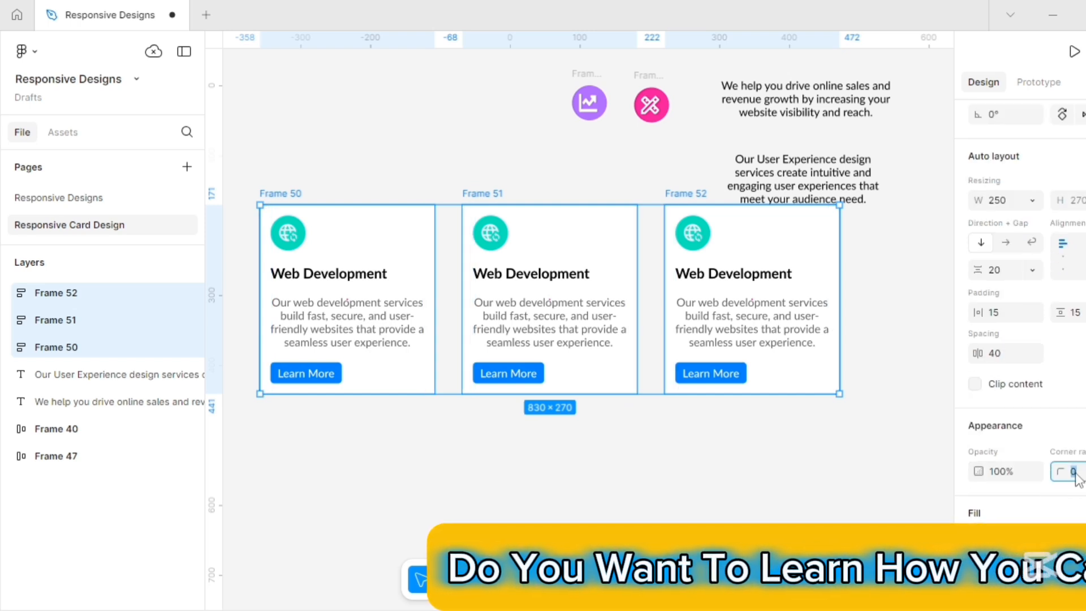
{"action": "type", "text": "20"}
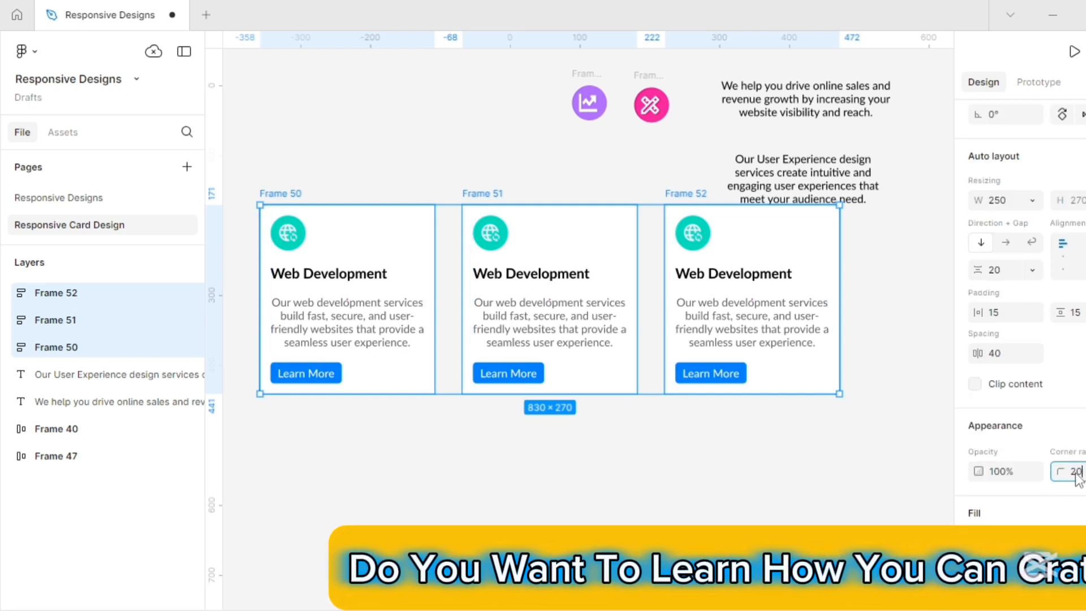
{"action": "key", "text": "Return"}
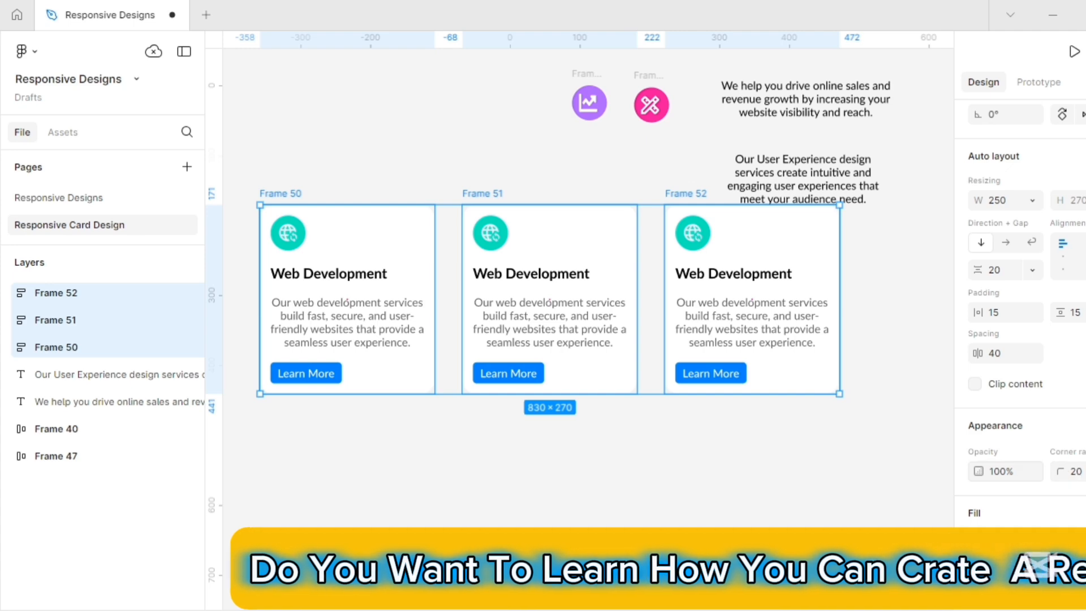
{"action": "key", "text": "Escape"}
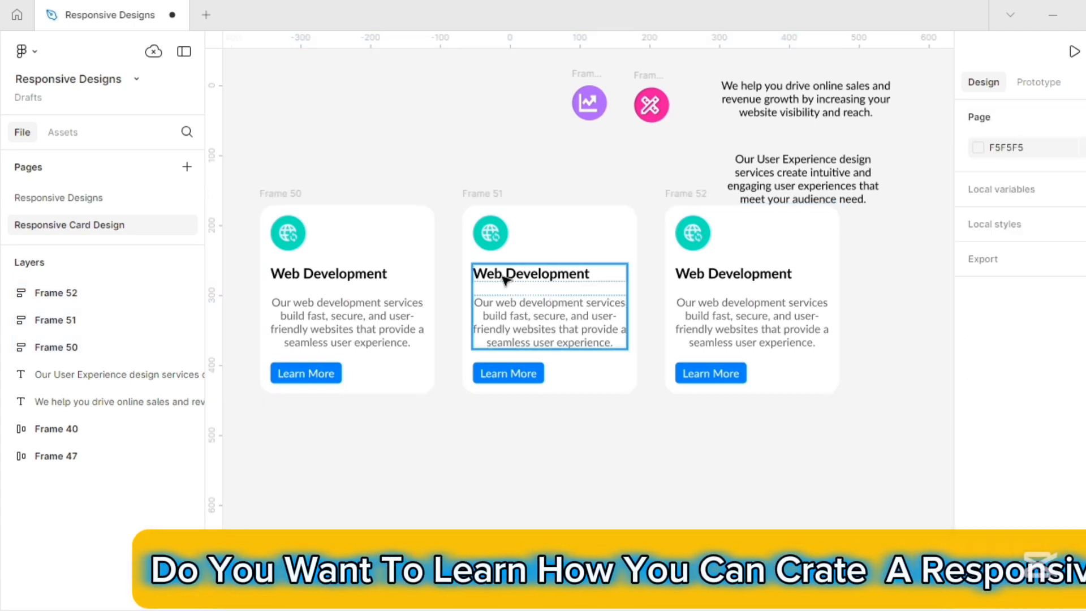
Retitle the second card 'Search Engine Optimization' and paste in the online sales paragraph as its description.
{"action": "left_click", "coordinate": [505, 279]}
{"action": "double_click", "coordinate": [504, 277]}
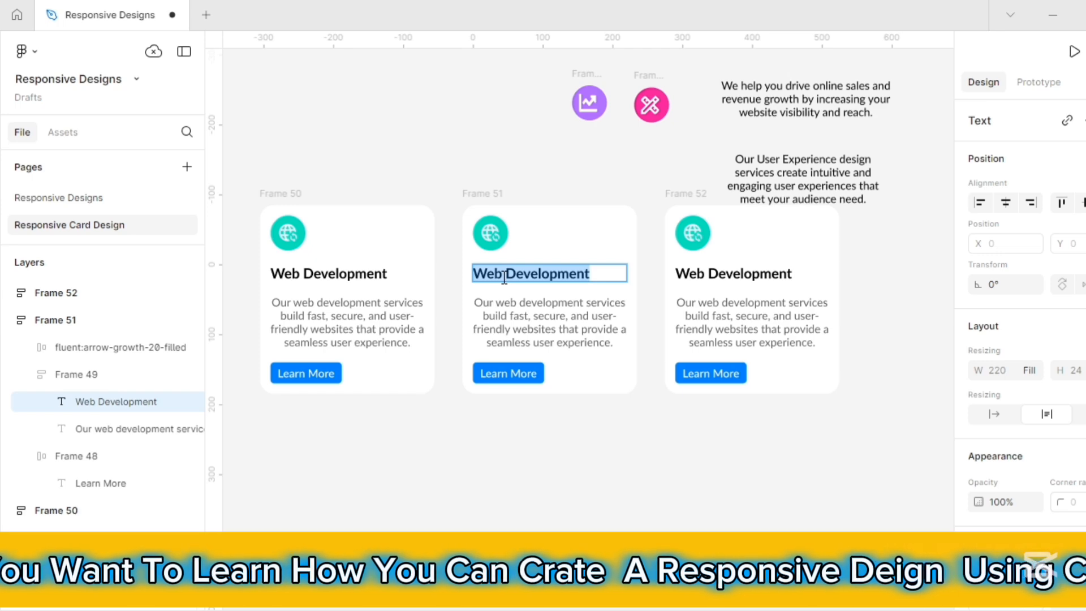
{"action": "type", "text": "Search Engine Optimization"}
{"action": "left_click", "coordinate": [780, 100]}
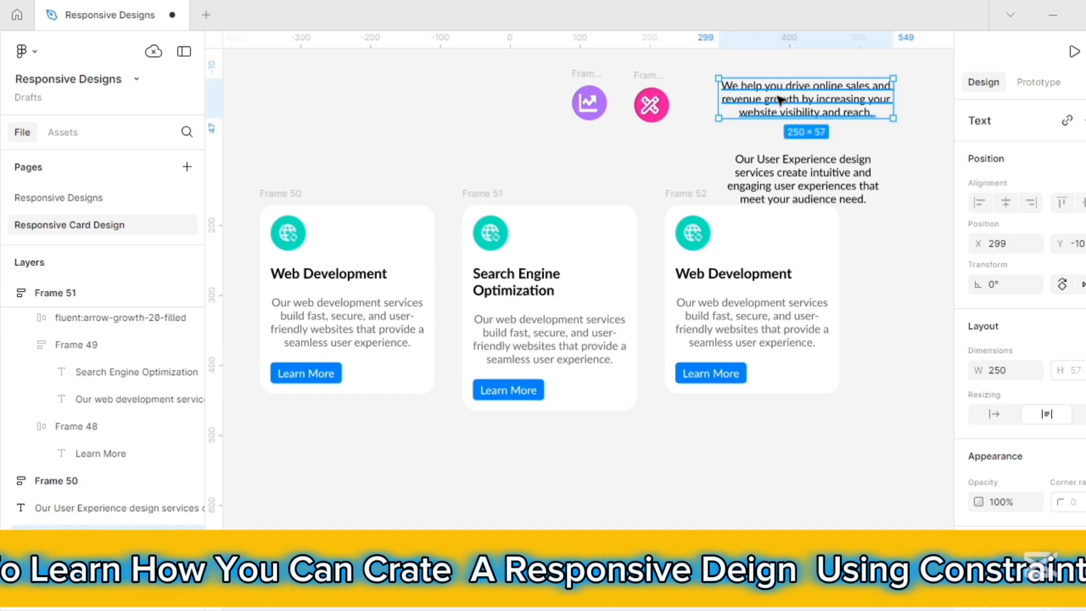
{"action": "key", "text": "Delete"}
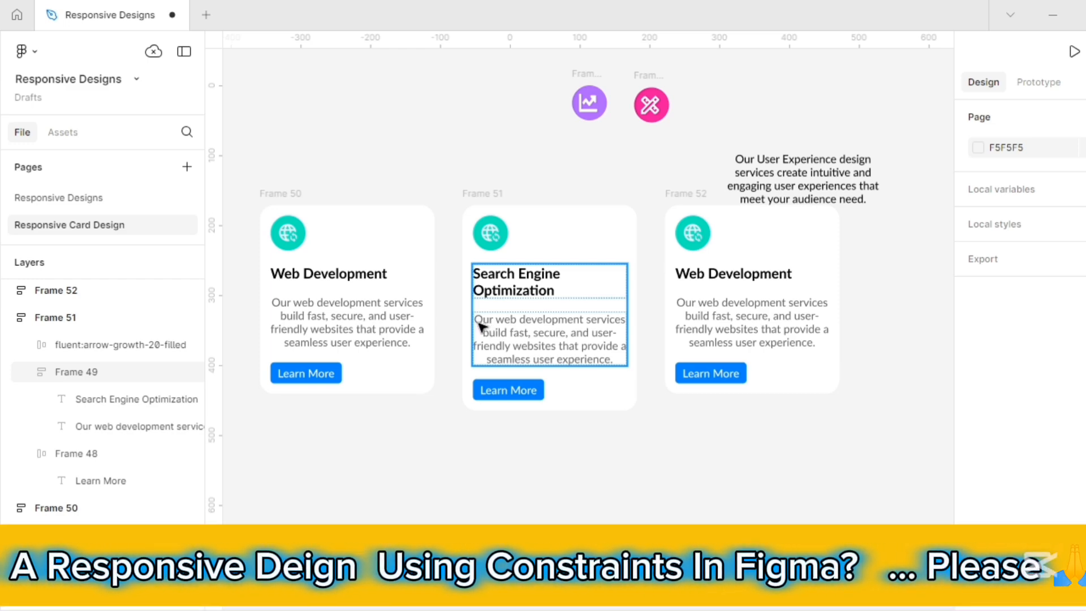
{"action": "left_click", "coordinate": [478, 323]}
{"action": "double_click", "coordinate": [478, 322]}
{"action": "right_click", "coordinate": [496, 333]}
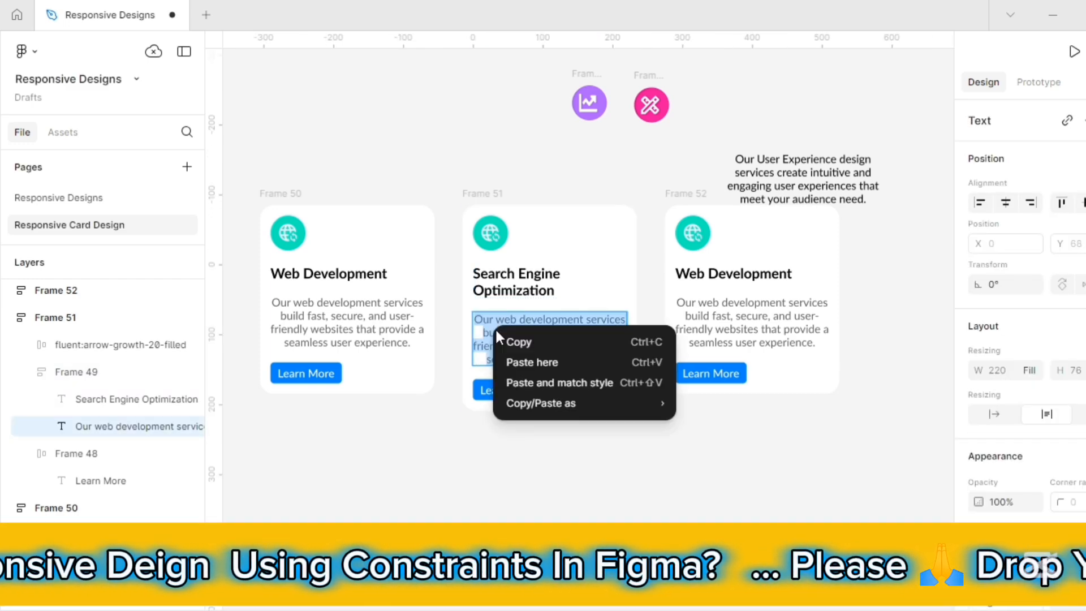
{"action": "left_click", "coordinate": [535, 382]}
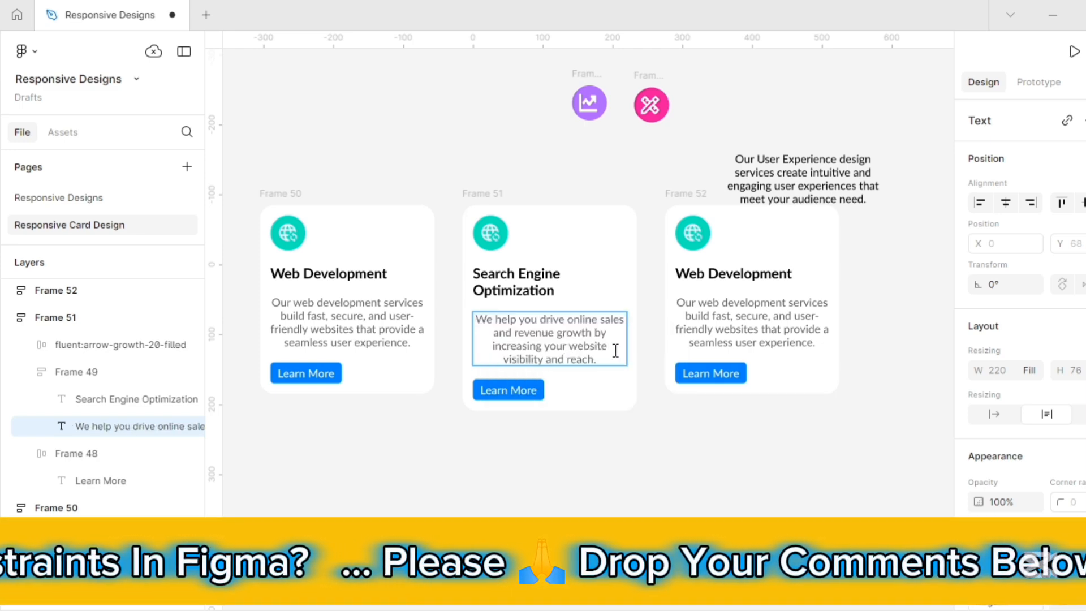
Retitle the third card 'UI/UX Design' and paste the User Experience paragraph as its description, matching style.
{"action": "left_click", "coordinate": [707, 274]}
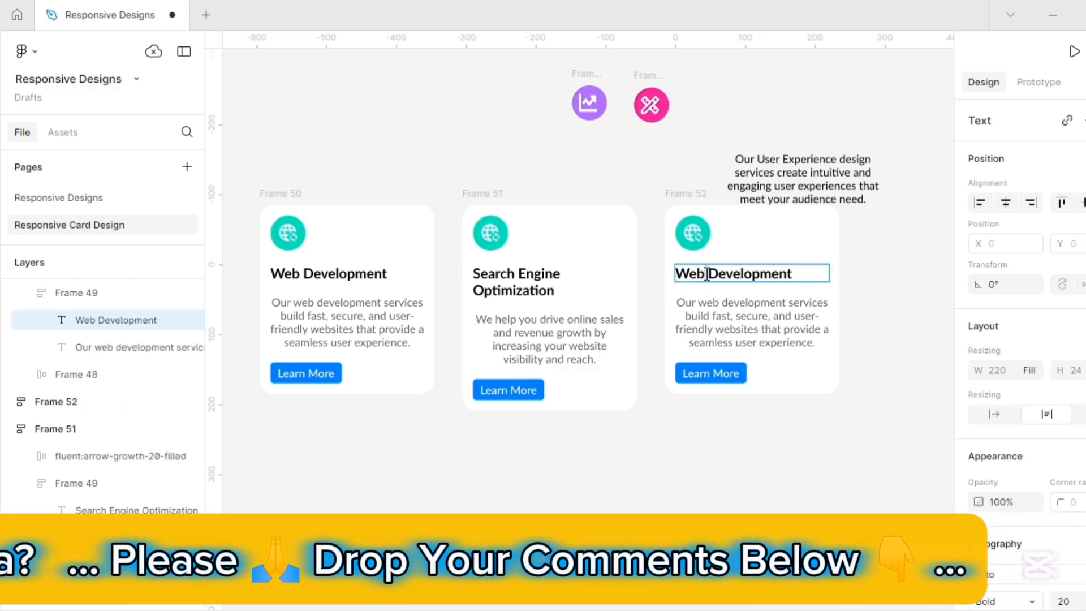
{"action": "double_click", "coordinate": [706, 274]}
{"action": "type", "text": "UI/UX Design"}
{"action": "left_click", "coordinate": [764, 169]}
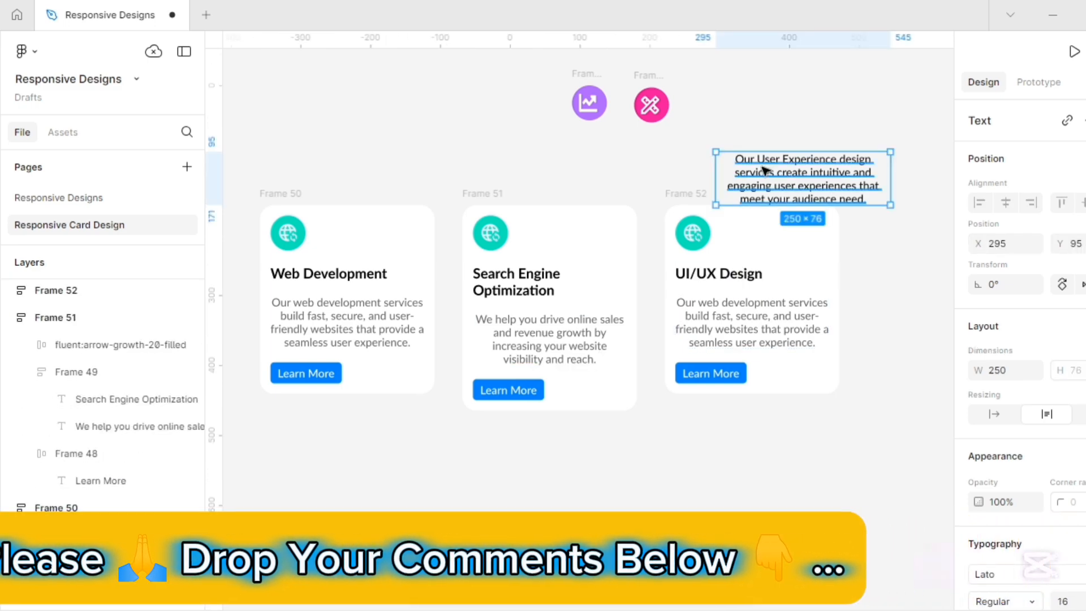
{"action": "key", "text": "ctrl+x"}
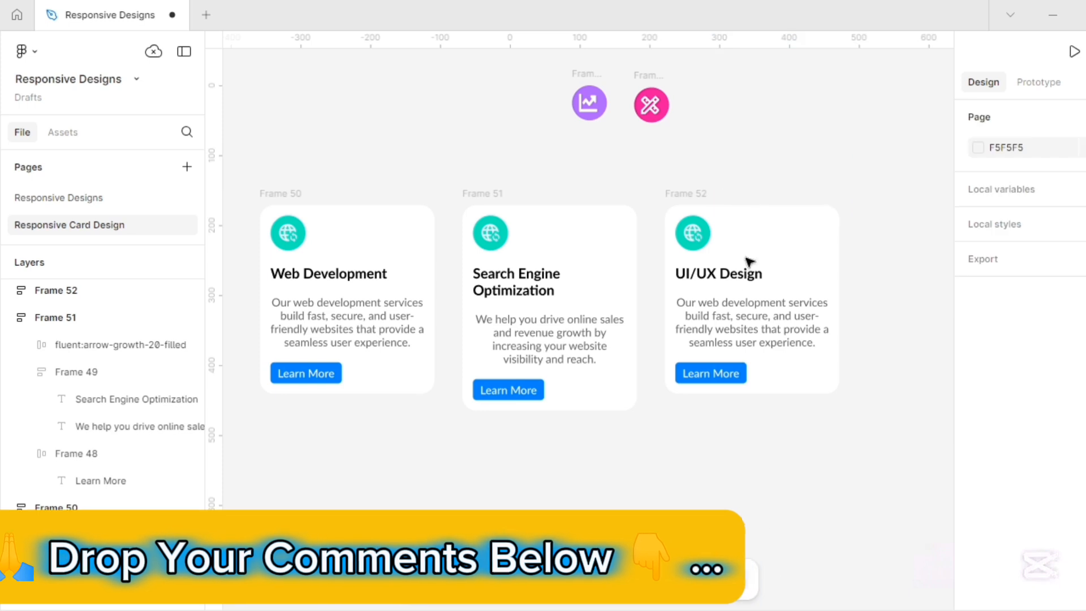
{"action": "double_click", "coordinate": [696, 320]}
{"action": "double_click", "coordinate": [695, 315]}
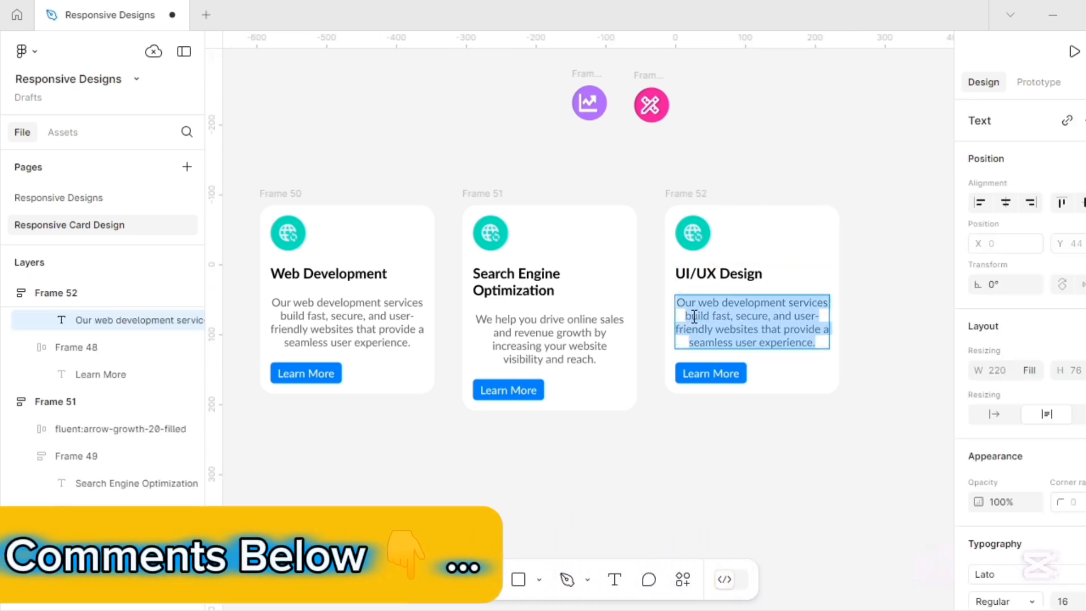
{"action": "right_click", "coordinate": [692, 319]}
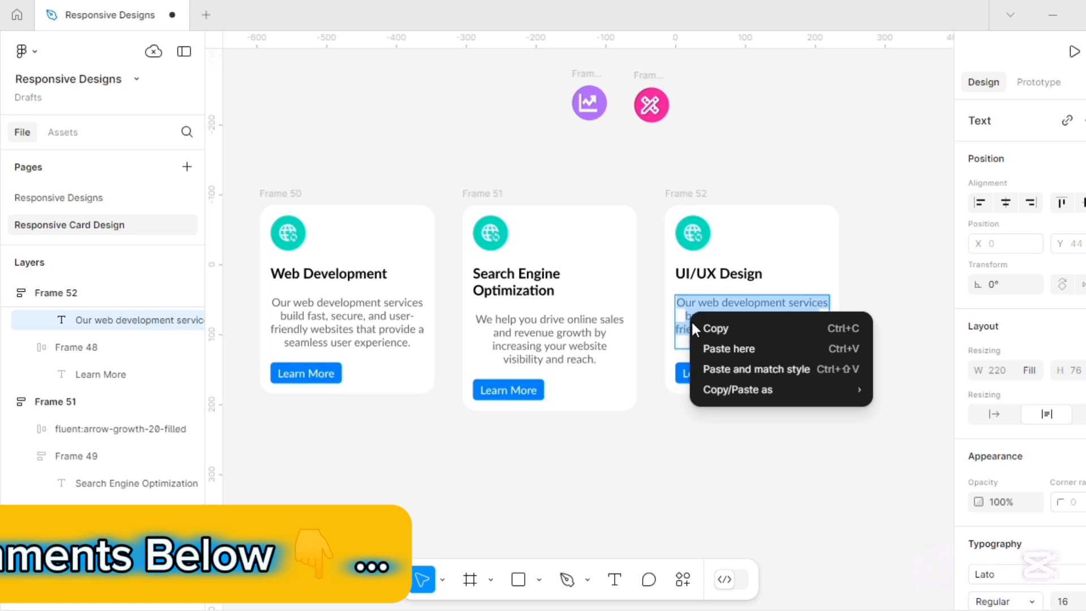
{"action": "left_click", "coordinate": [724, 373]}
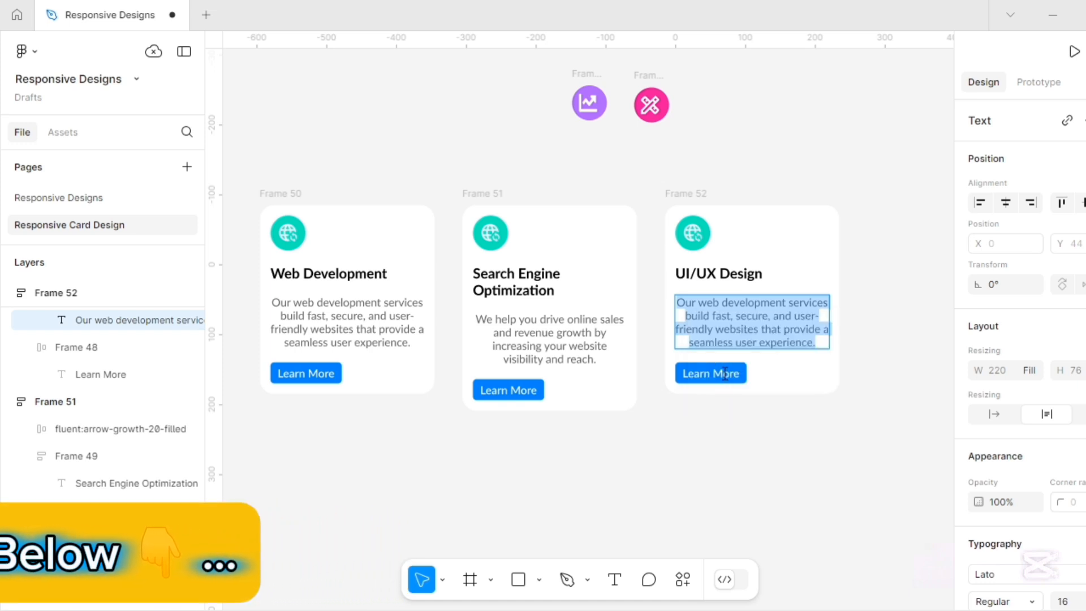
{"action": "key", "text": "Escape"}
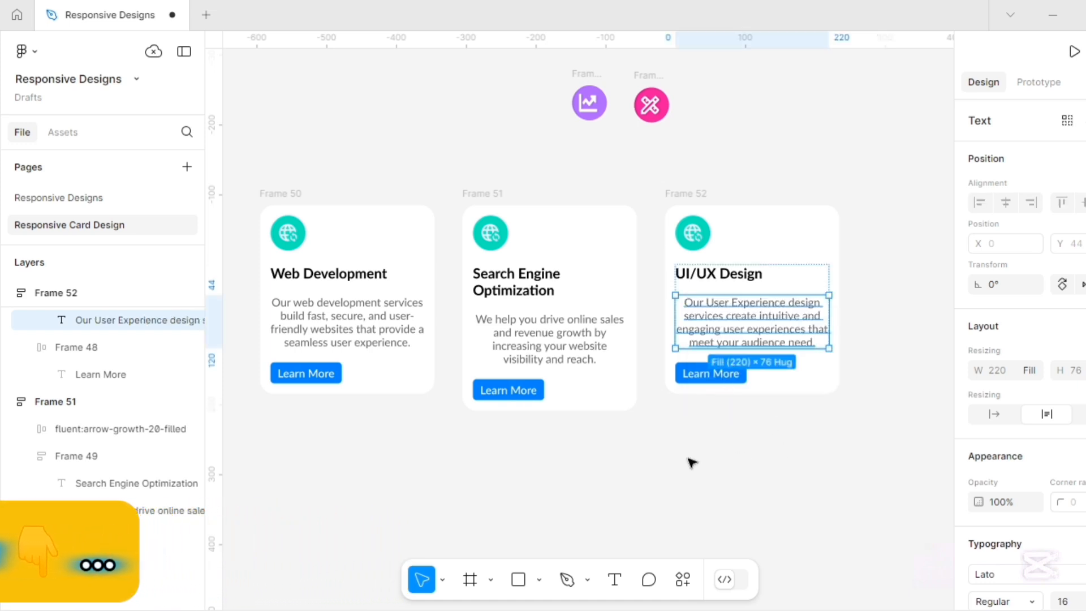
{"action": "left_click", "coordinate": [636, 469]}
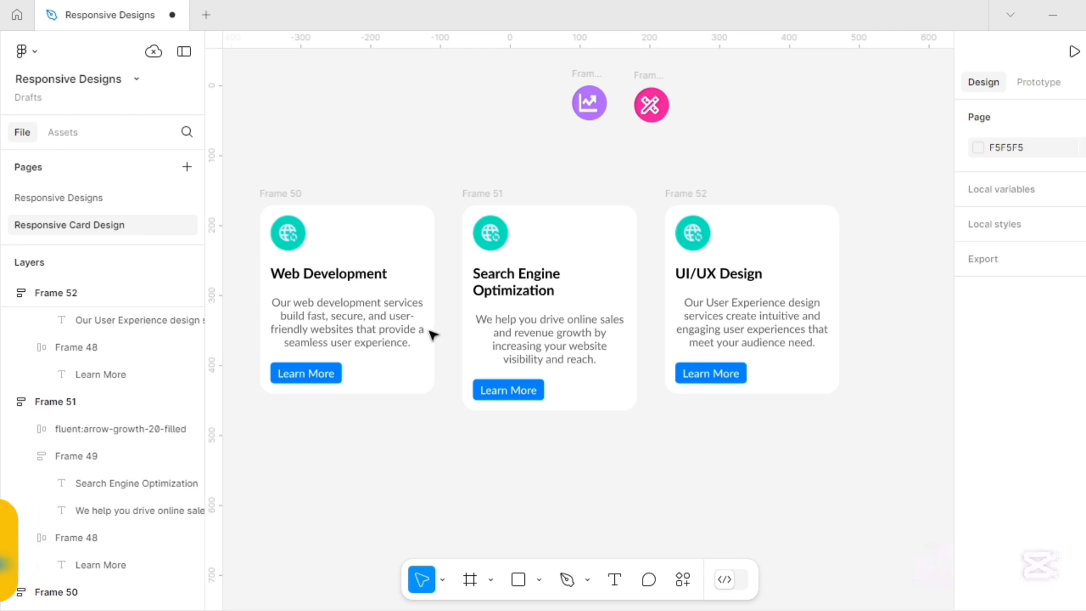
Set all three Learn More buttons' width to Fill container.
{"action": "left_click", "coordinate": [316, 373]}
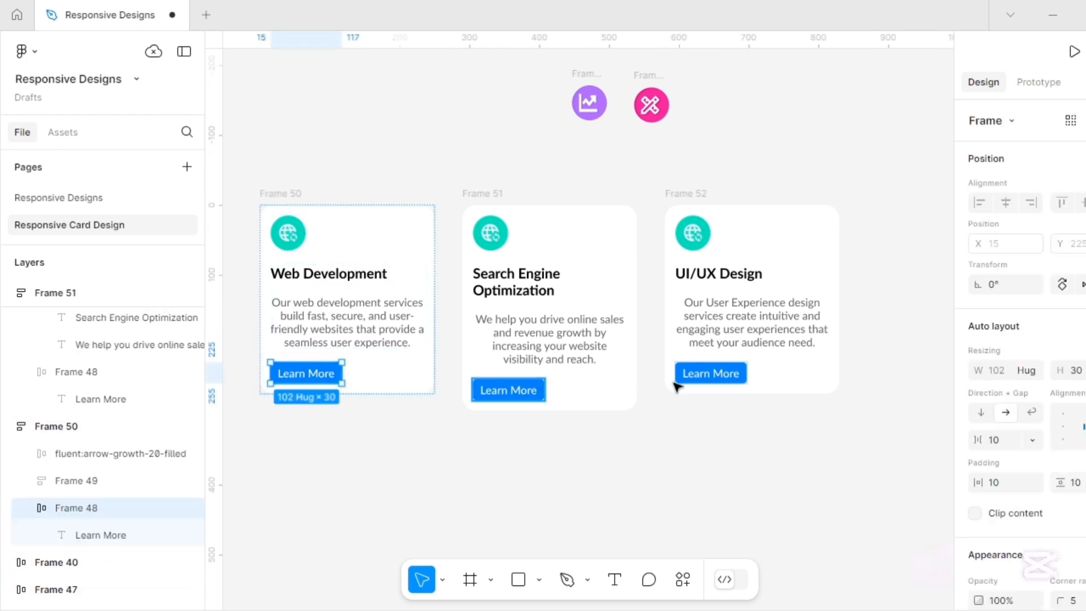
{"action": "key", "text": "ctrl+alt+a"}
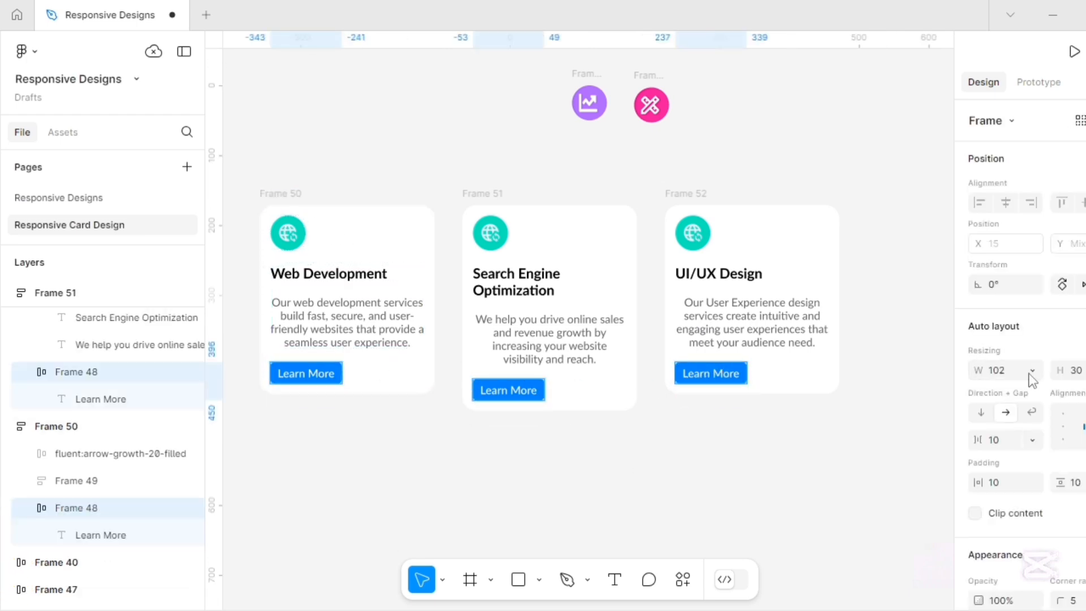
{"action": "left_click", "coordinate": [1031, 371]}
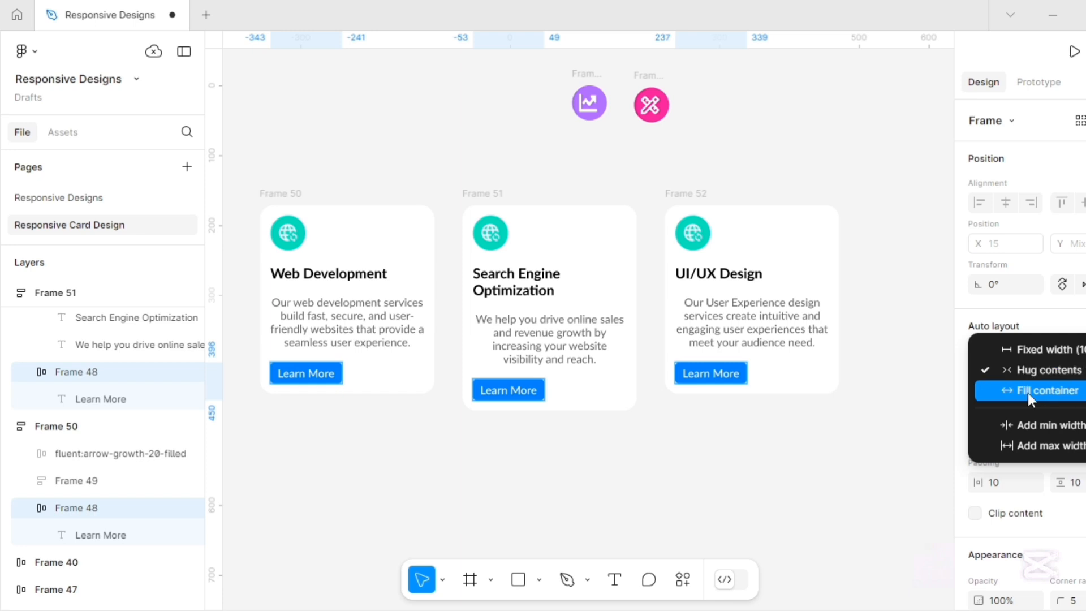
{"action": "left_click", "coordinate": [1027, 391]}
{"action": "left_click", "coordinate": [817, 447]}
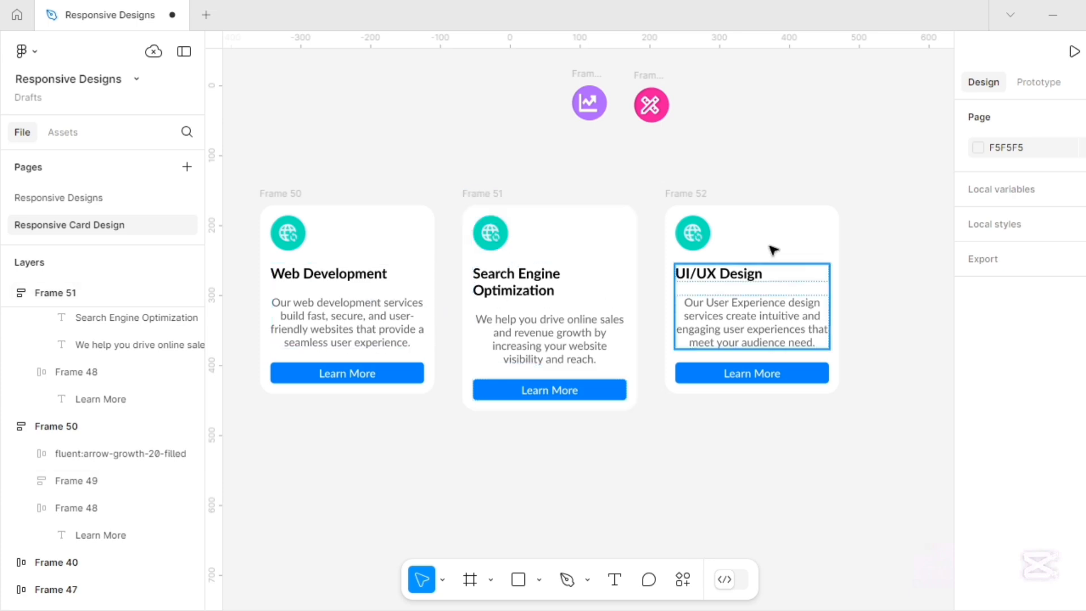
Add a line break after the Web Development and UI/UX Design titles so they span two lines.
{"action": "left_click", "coordinate": [400, 277]}
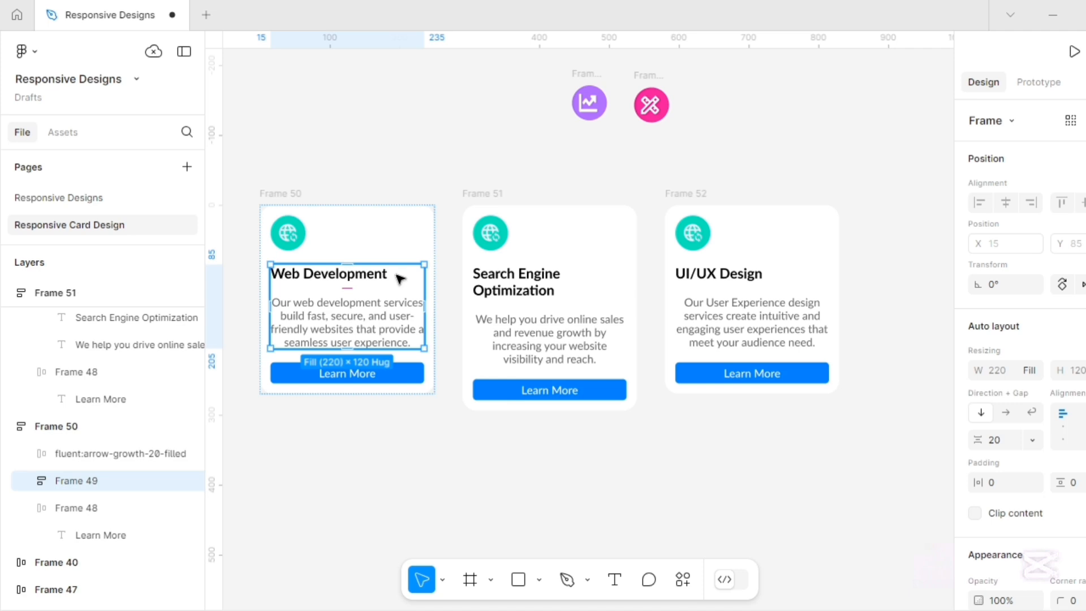
{"action": "double_click", "coordinate": [400, 277]}
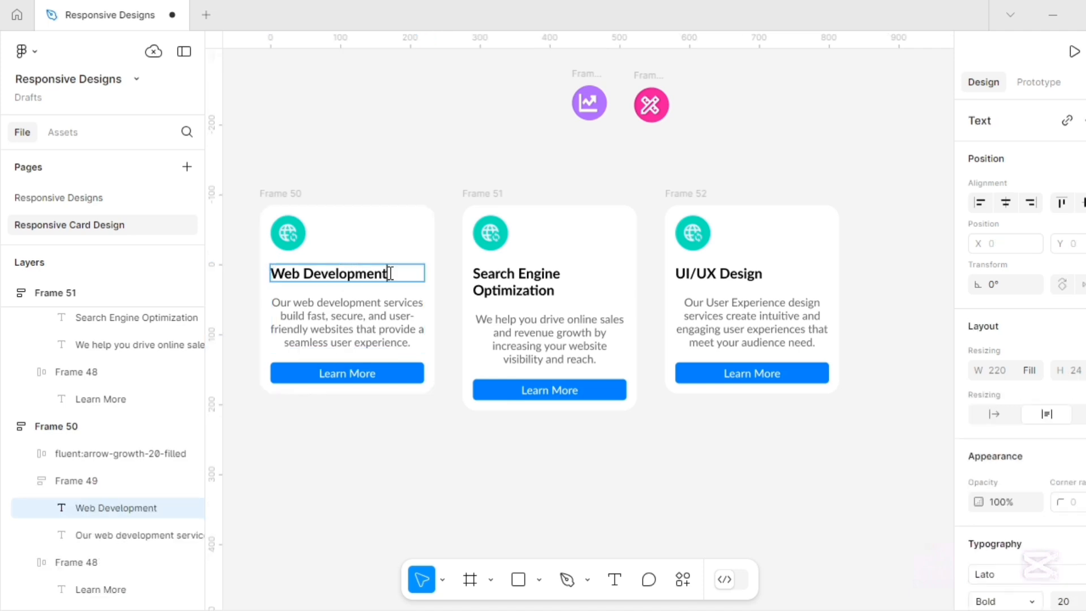
{"action": "key", "text": "Return"}
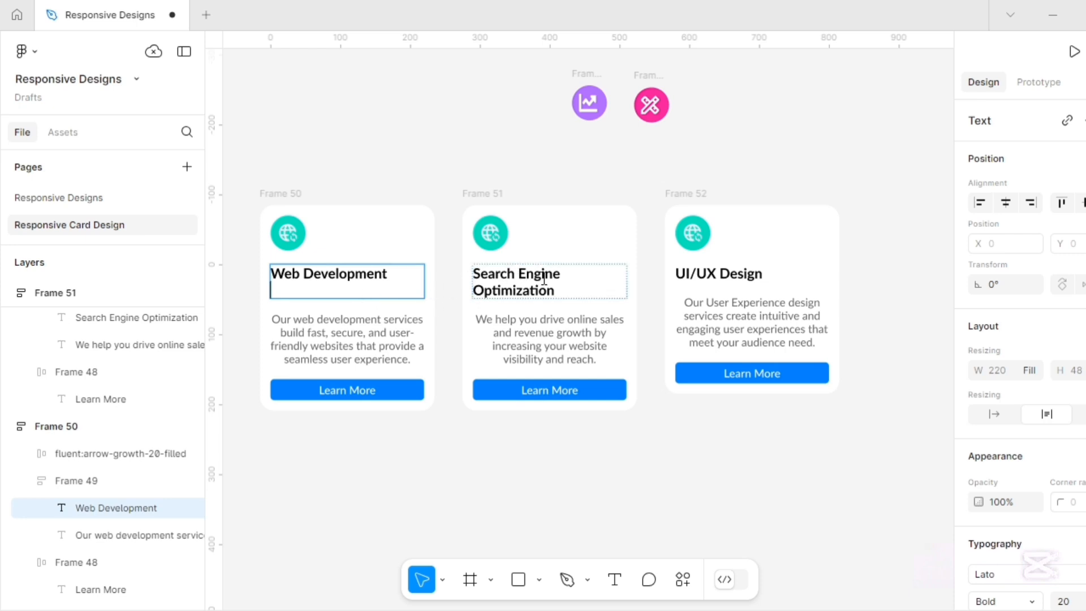
{"action": "double_click", "coordinate": [772, 274]}
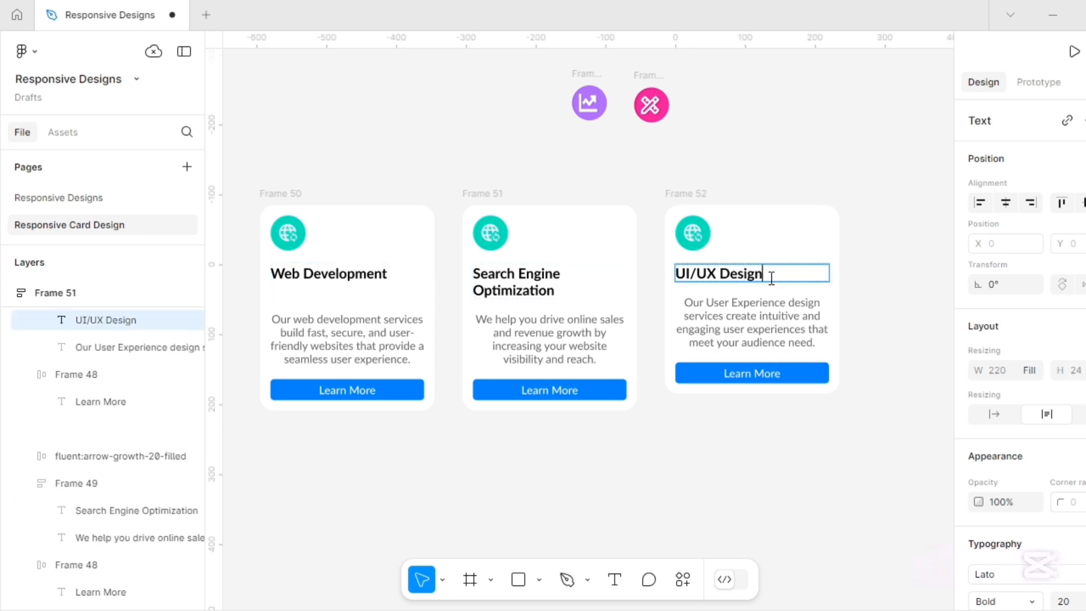
{"action": "key", "text": "Return"}
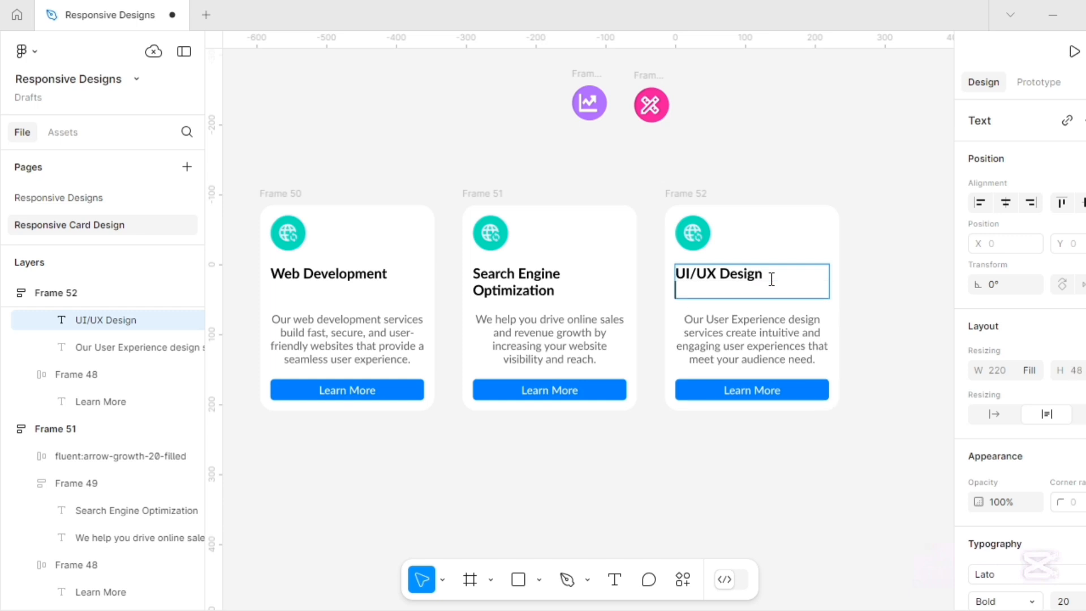
{"action": "double_click", "coordinate": [652, 448]}
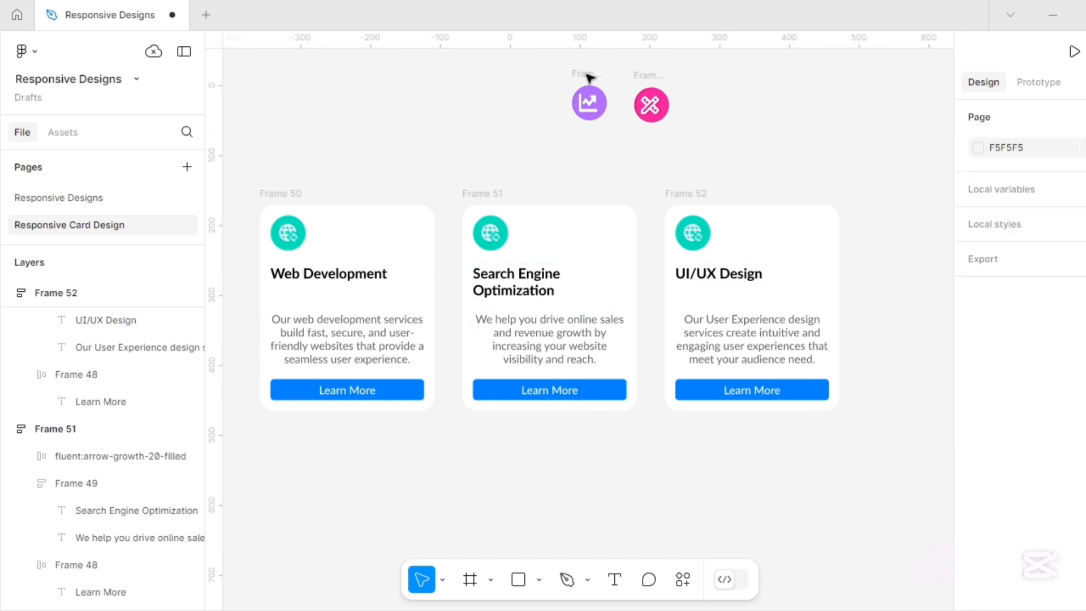
Replace the second card's globe with the purple chart icon.
{"action": "left_click", "coordinate": [590, 77]}
{"action": "key", "text": "Delete"}
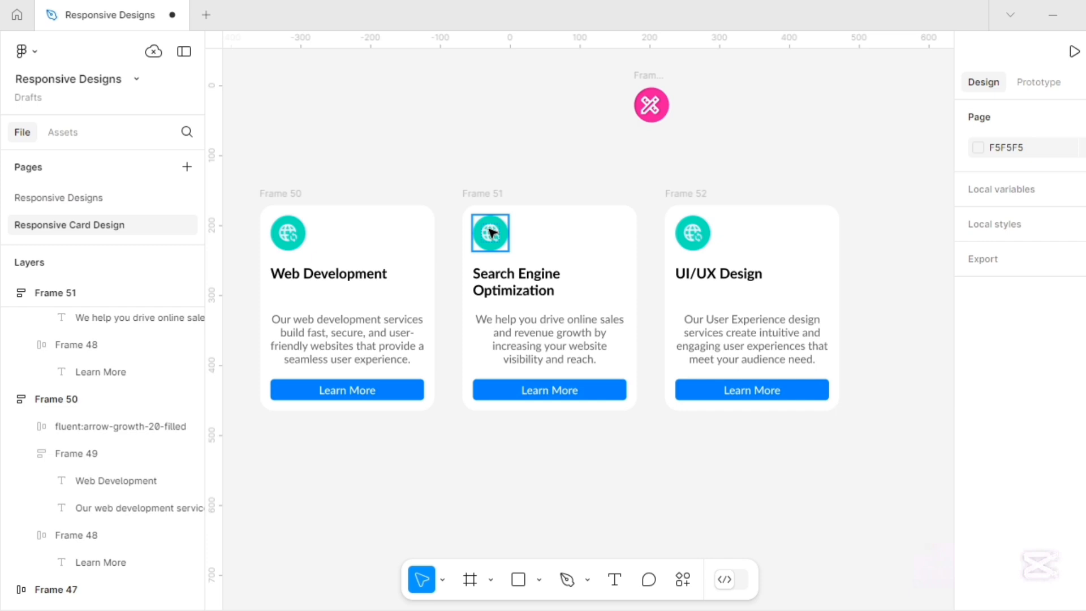
{"action": "left_click", "coordinate": [490, 231]}
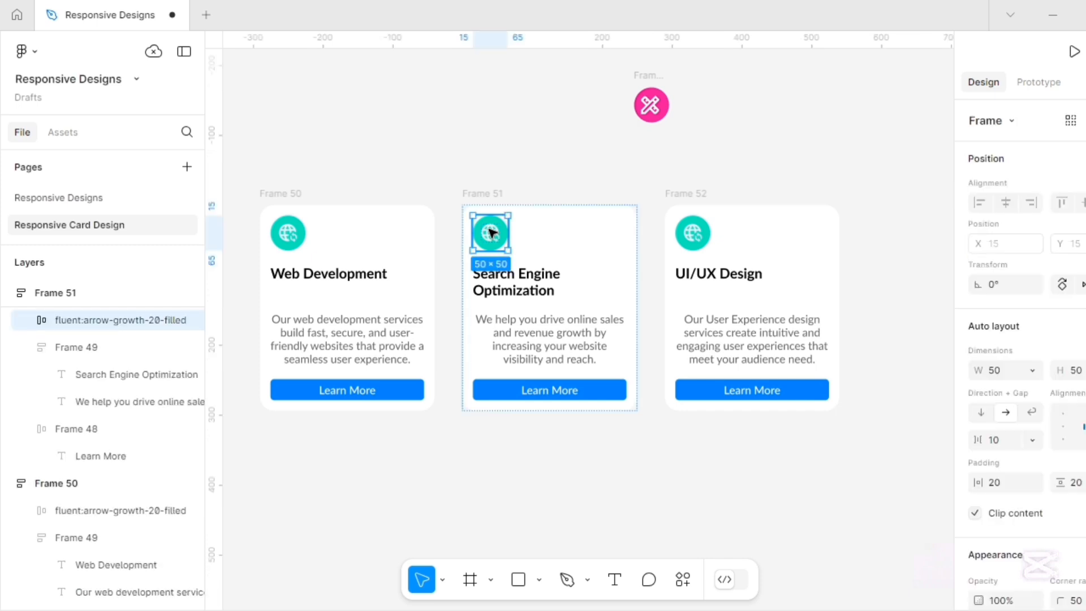
{"action": "right_click", "coordinate": [490, 231]}
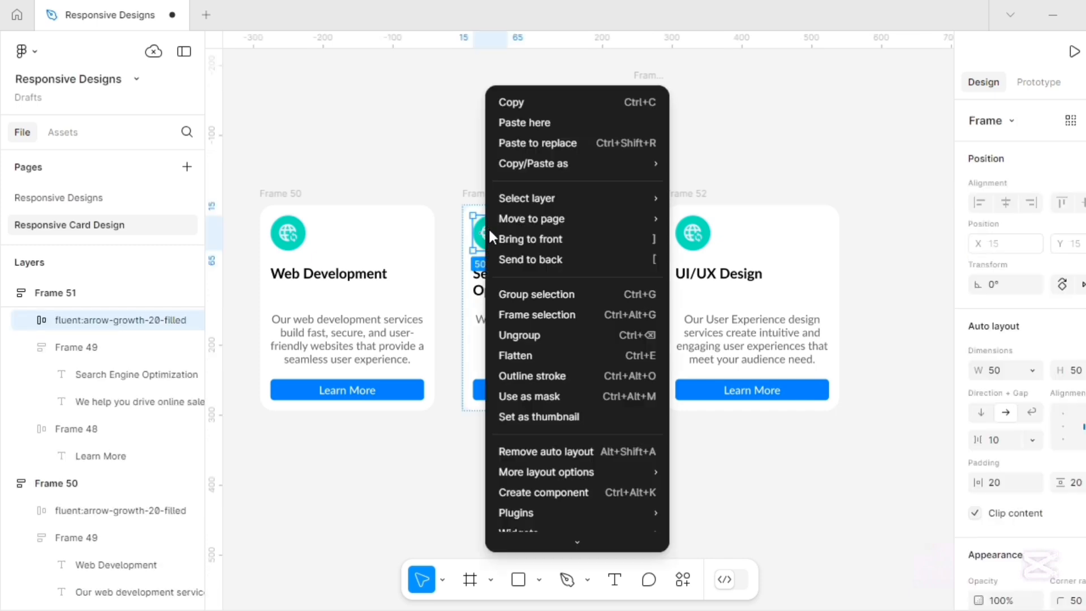
{"action": "left_click", "coordinate": [537, 144]}
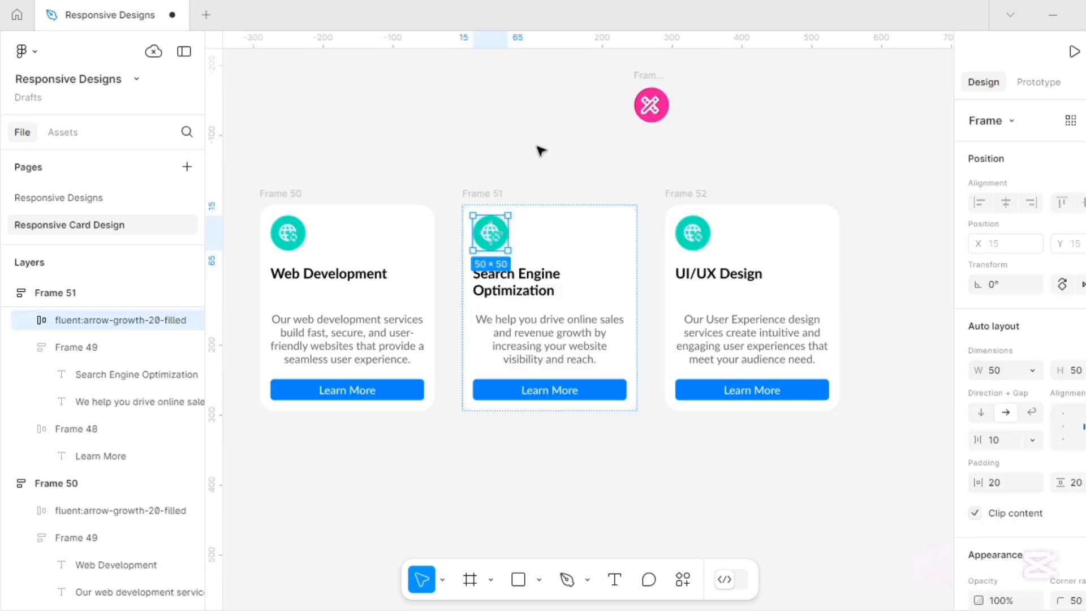
{"action": "left_click", "coordinate": [647, 80]}
Replace the third card's globe with the pink design icon.
{"action": "left_click", "coordinate": [647, 80]}
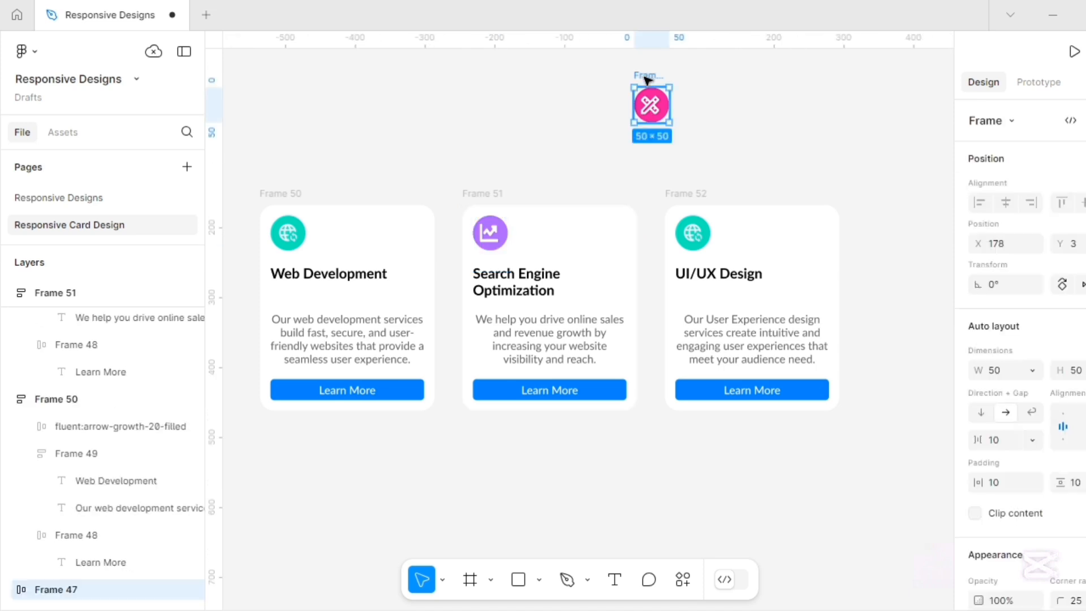
{"action": "left_click", "coordinate": [692, 233]}
{"action": "right_click", "coordinate": [691, 232]}
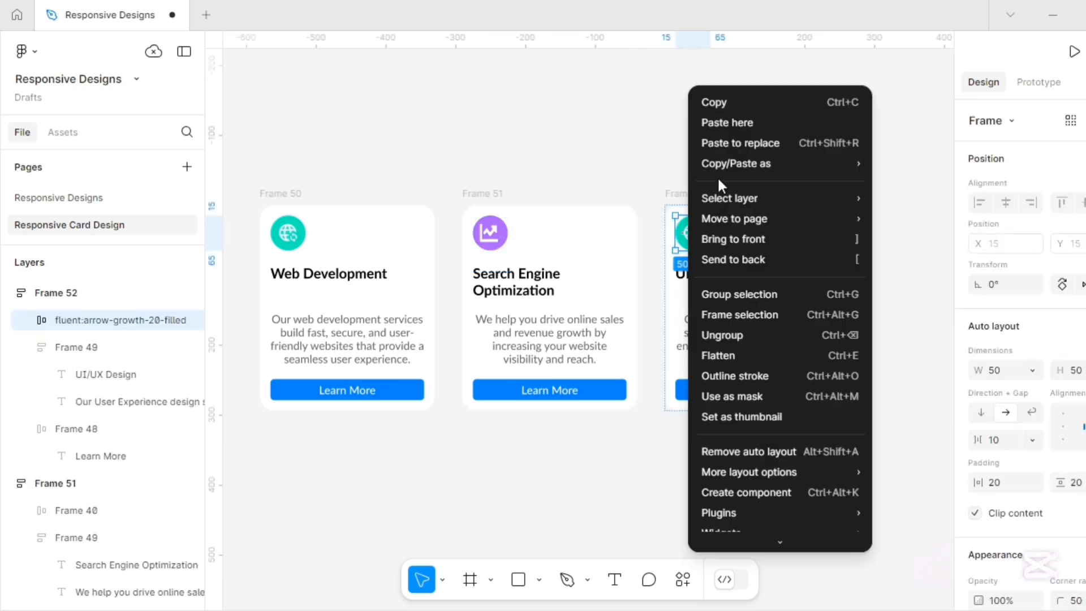
{"action": "left_click", "coordinate": [740, 143]}
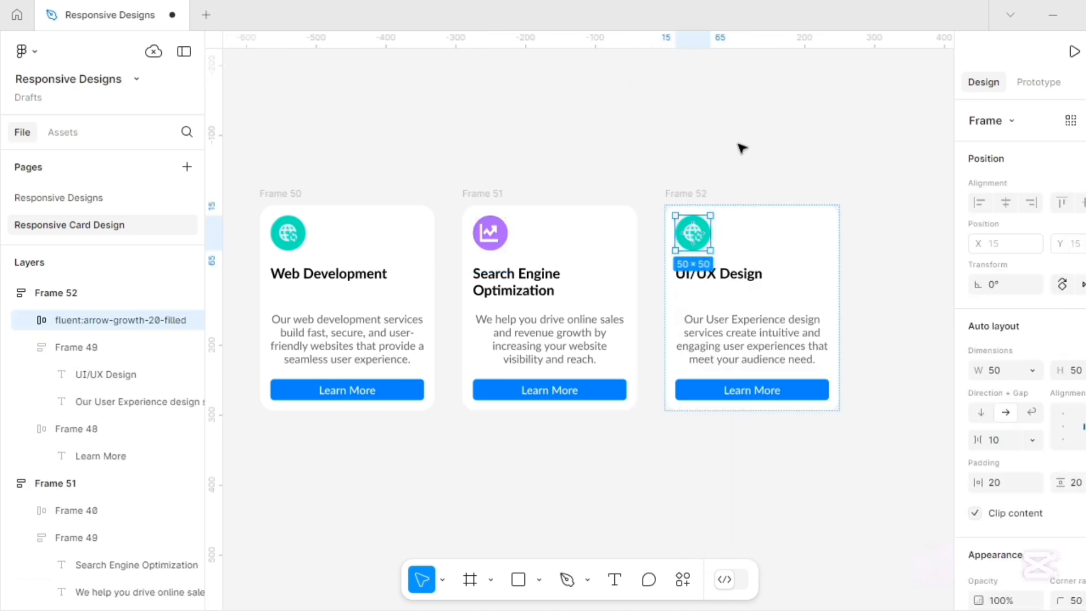
{"action": "left_click", "coordinate": [630, 125]}
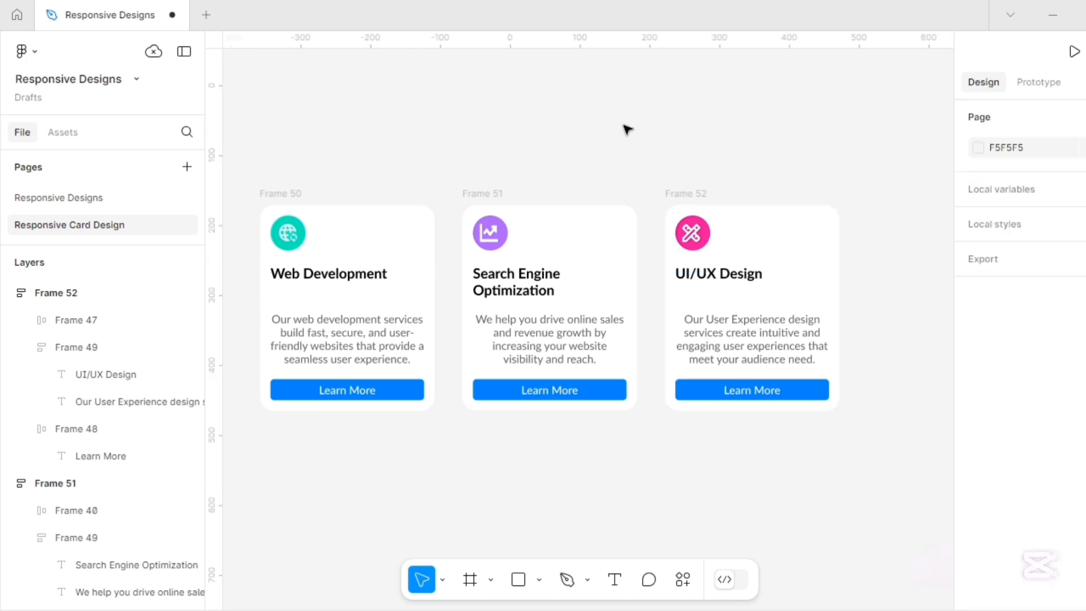
Wrap the Web Development, SEO and UI/UX Design cards in auto layout with a 20 gap.
{"action": "left_click", "coordinate": [284, 194]}
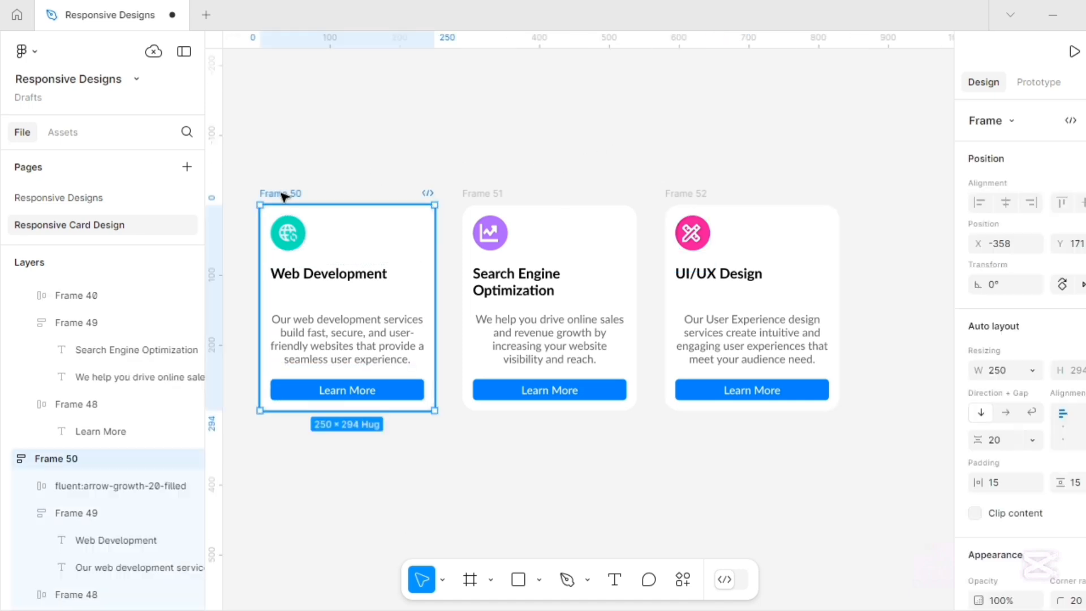
{"action": "left_click", "coordinate": [470, 194], "text": "shift"}
{"action": "left_click", "coordinate": [675, 194], "text": "shift"}
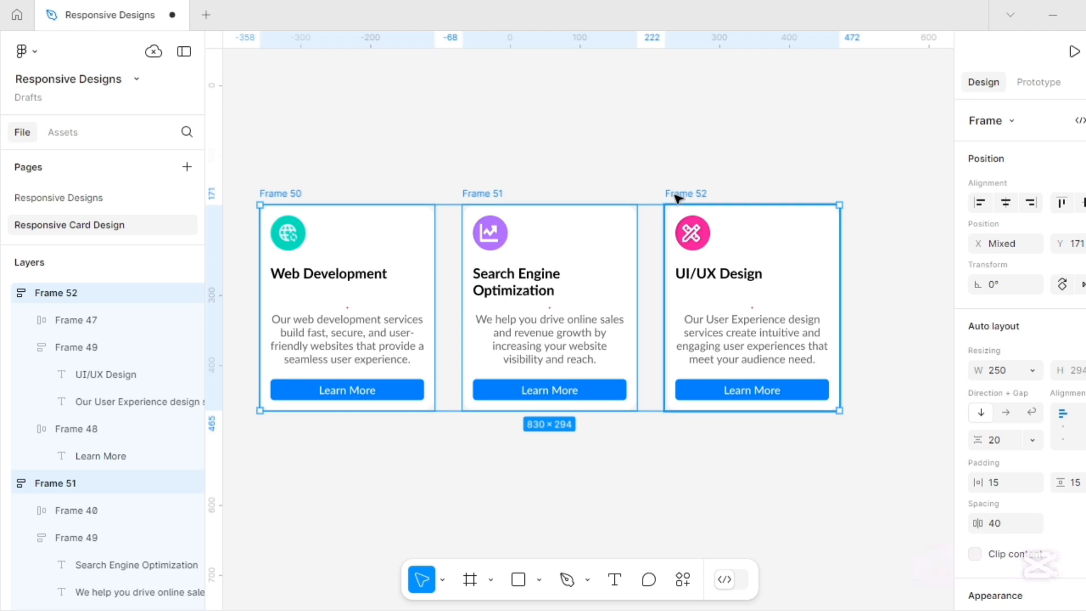
{"action": "key", "text": "shift+a"}
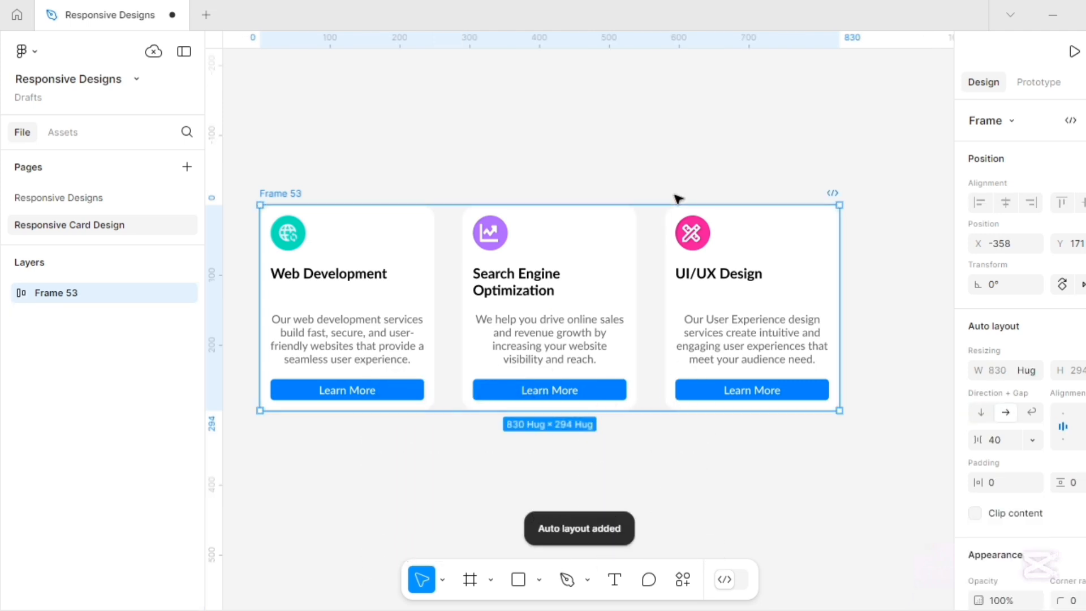
{"action": "scroll", "coordinate": [995, 360], "scroll_direction": "down", "scroll_amount": 2}
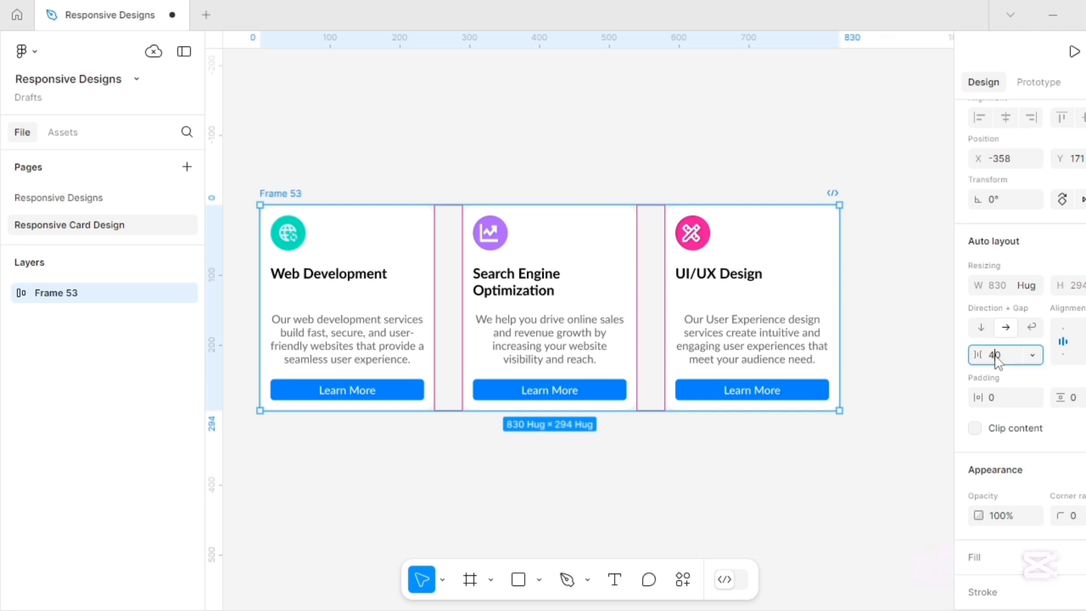
{"action": "left_click", "coordinate": [994, 355]}
{"action": "key", "text": "Return"}
{"action": "scroll", "coordinate": [984, 328], "scroll_direction": "down", "scroll_amount": 5}
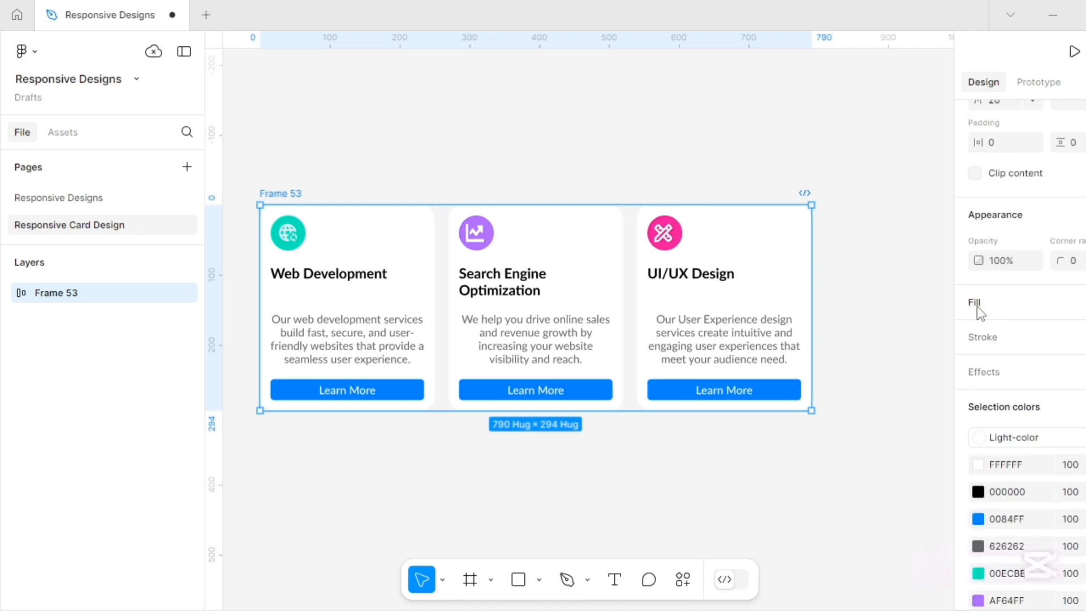
Add a deep purple 7B00DA background fill to the card container.
{"action": "left_click", "coordinate": [976, 306]}
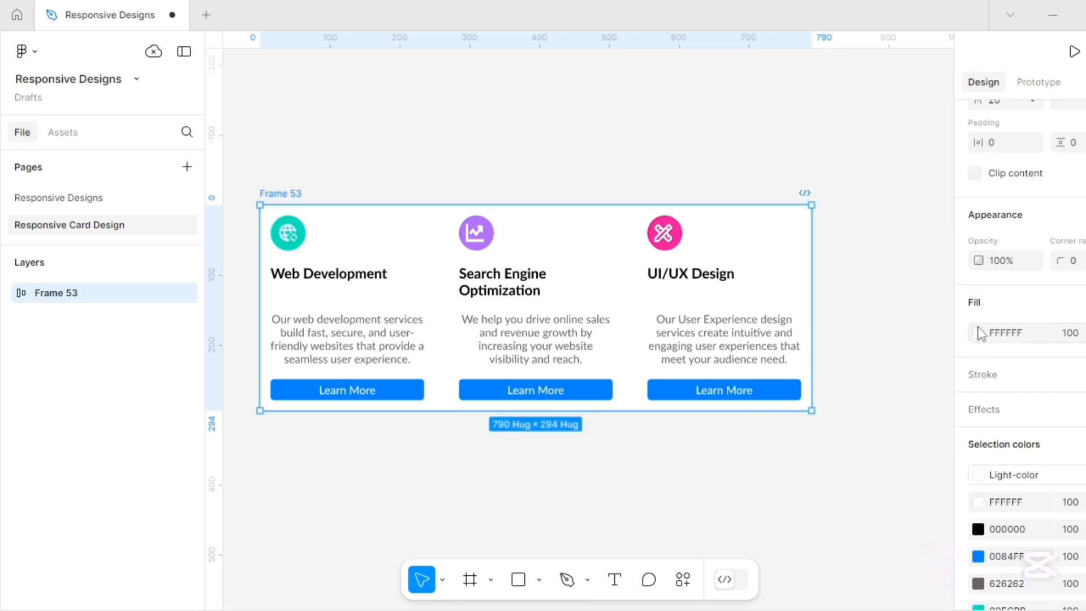
{"action": "left_click", "coordinate": [978, 333]}
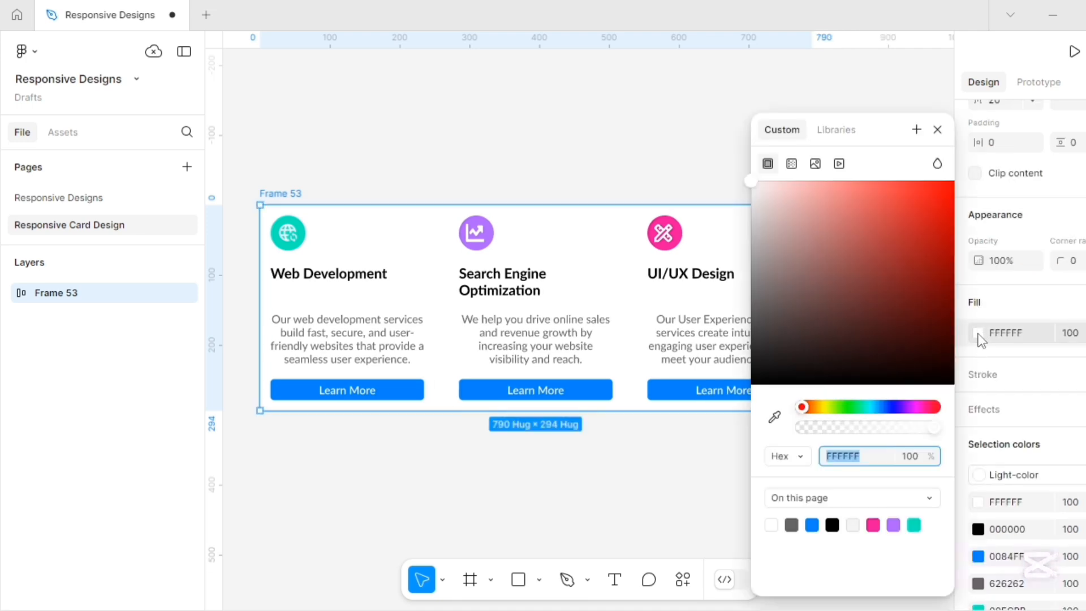
{"action": "left_click", "coordinate": [903, 407]}
{"action": "left_click", "coordinate": [952, 211]}
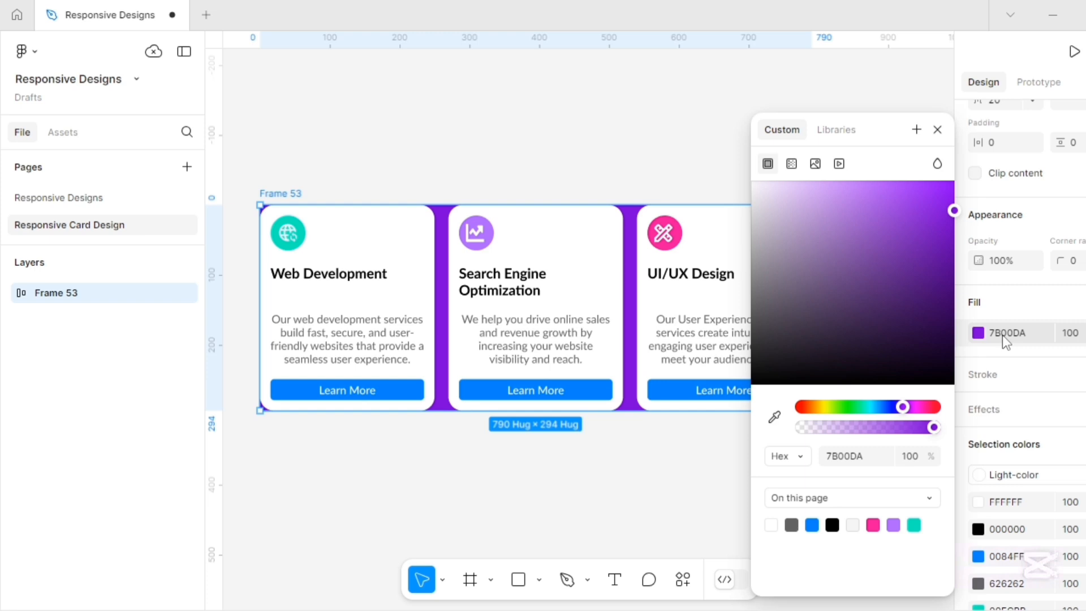
{"action": "left_click", "coordinate": [937, 131]}
{"action": "scroll", "coordinate": [998, 306], "scroll_direction": "up", "scroll_amount": 3}
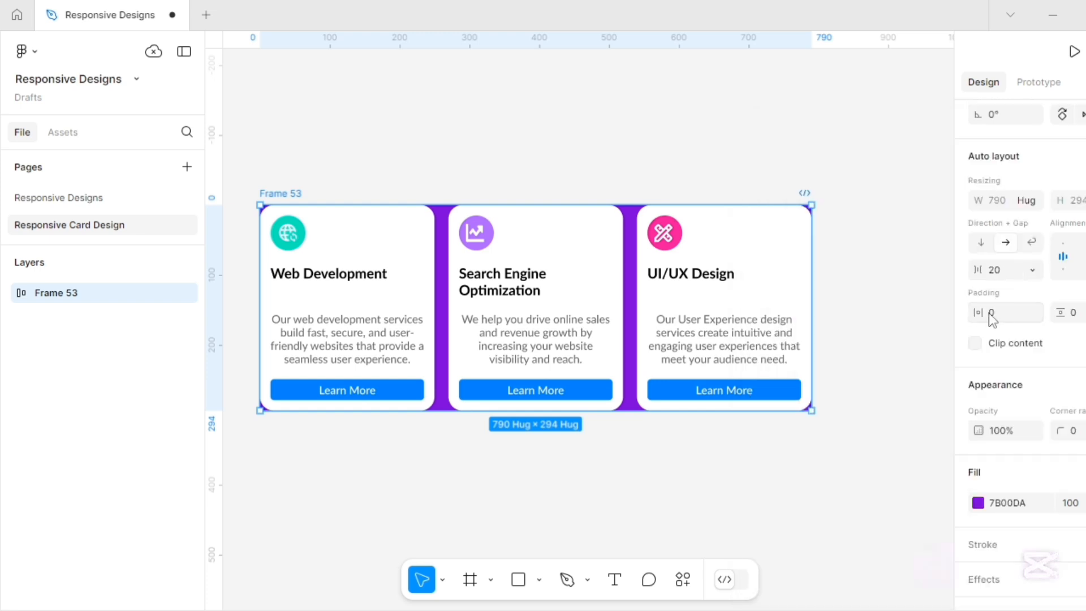
Set the container's horizontal and vertical padding to 20 and its corner radius to 20.
{"action": "left_click", "coordinate": [990, 314]}
{"action": "key", "text": "Return"}
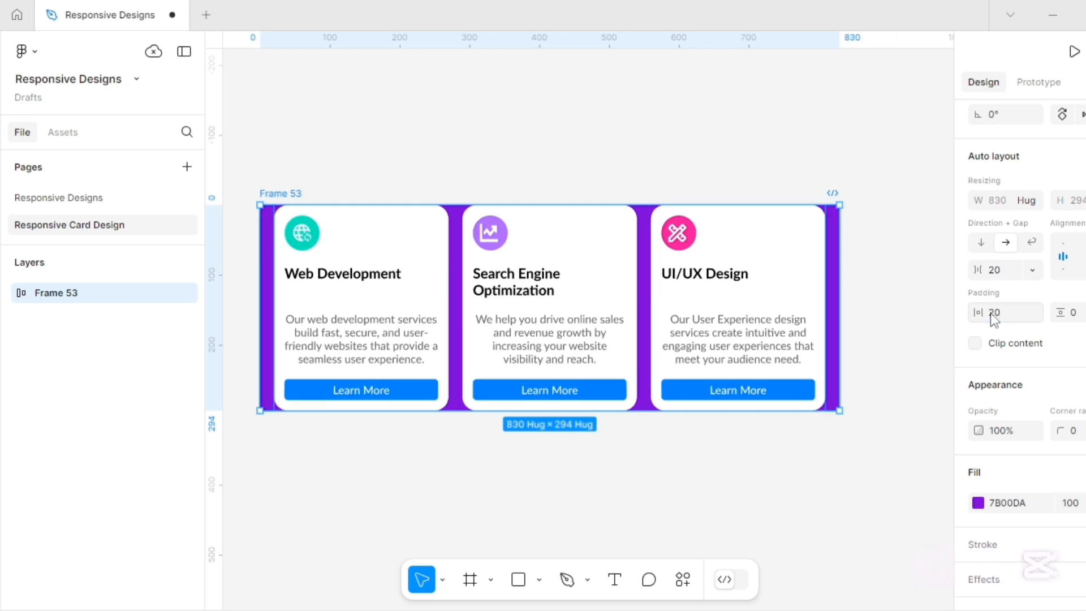
{"action": "left_click", "coordinate": [1076, 314]}
{"action": "type", "text": "20"}
{"action": "left_click", "coordinate": [1076, 432]}
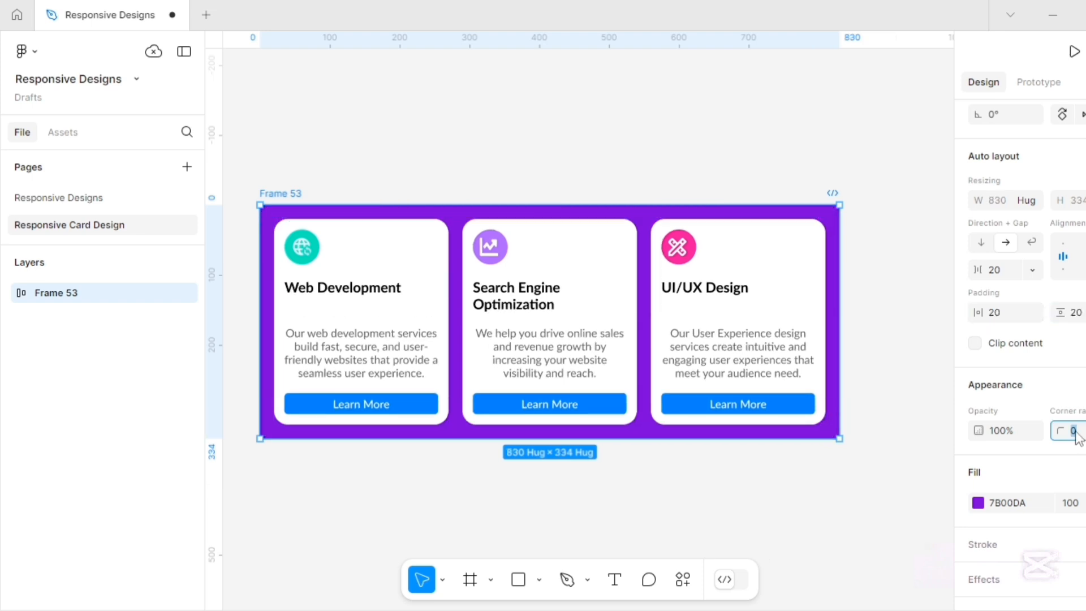
{"action": "type", "text": "20"}
{"action": "left_click", "coordinate": [360, 248]}
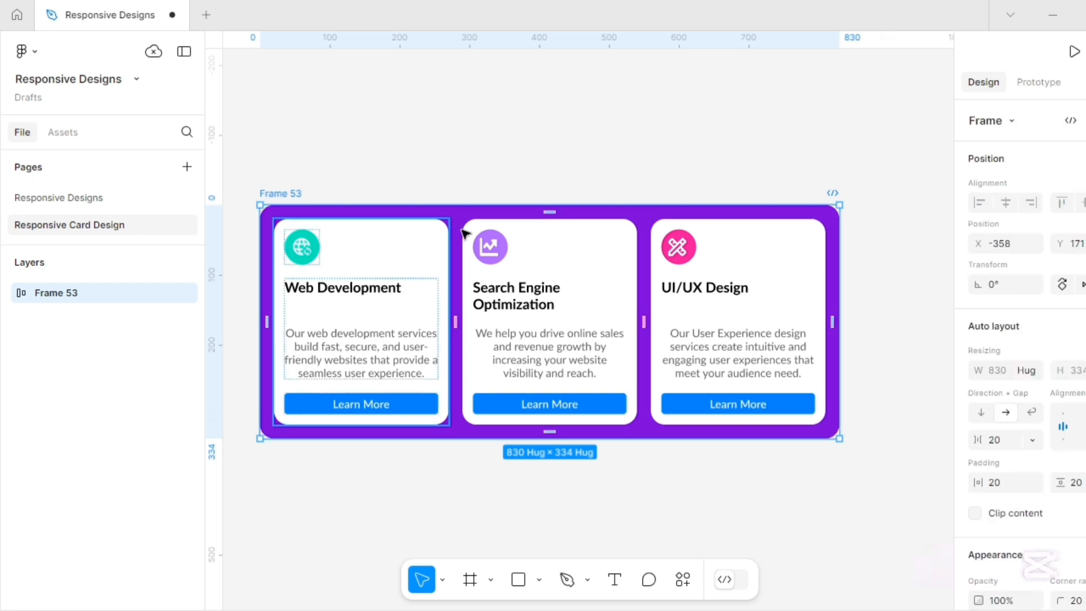
Set the three cards' width resizing to Fill container.
{"action": "key", "text": "Return"}
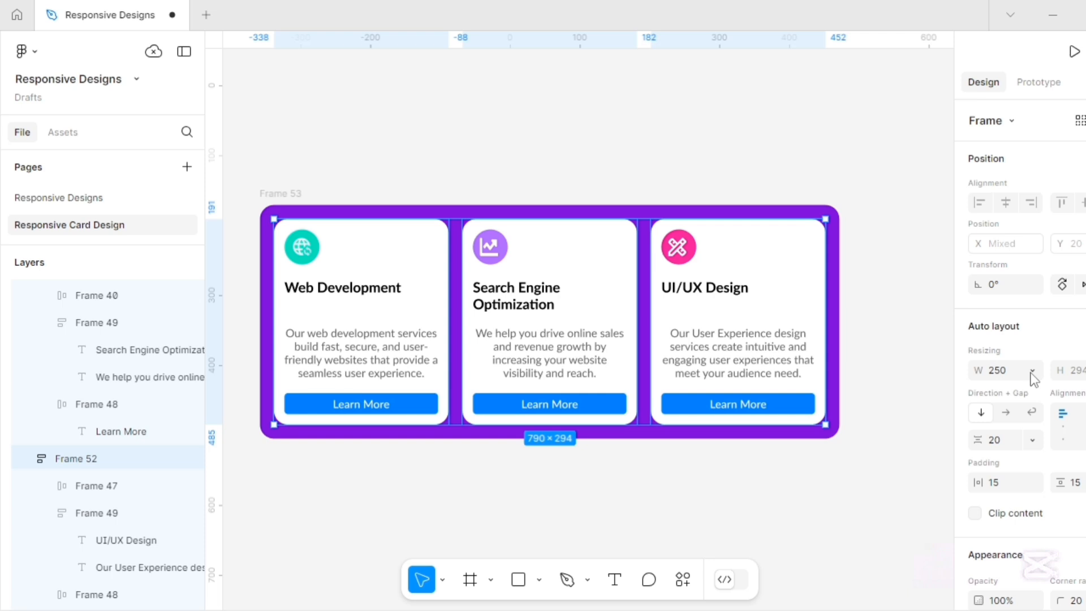
{"action": "left_click", "coordinate": [1031, 372]}
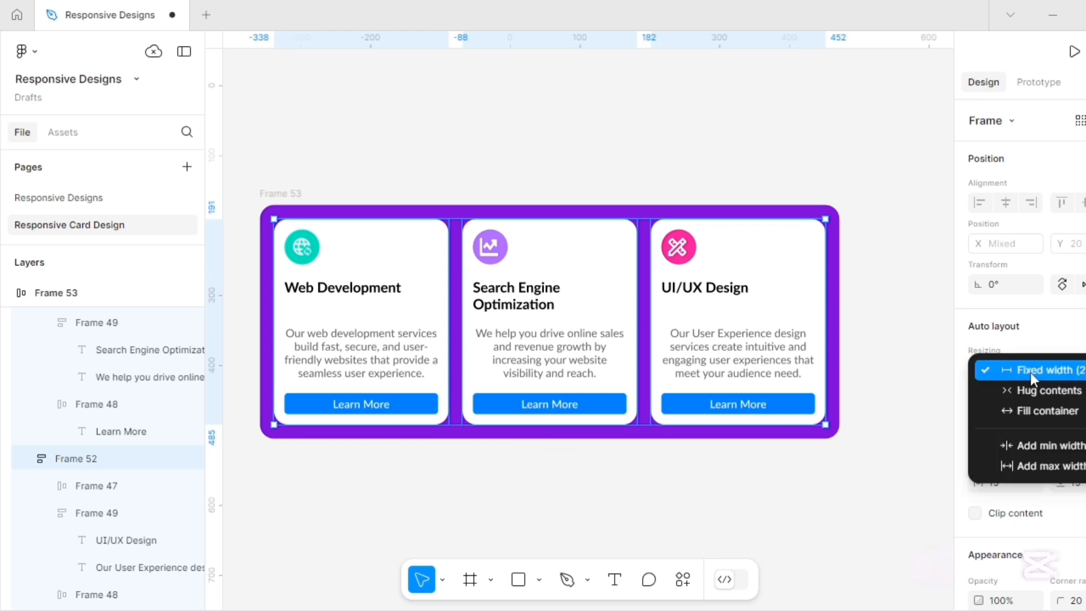
{"action": "left_click", "coordinate": [1041, 410]}
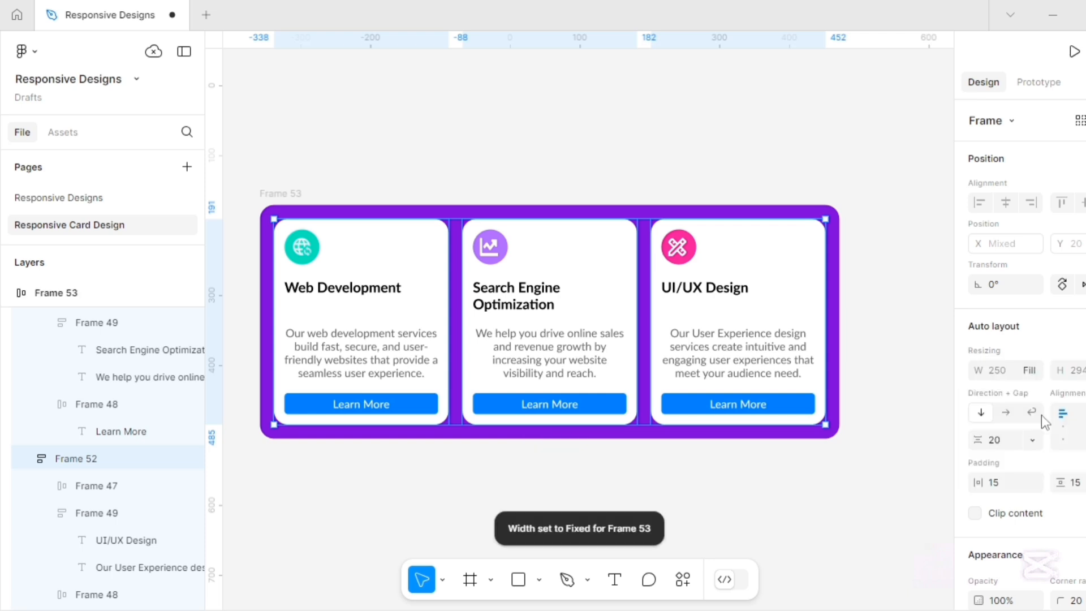
{"action": "left_click", "coordinate": [639, 134]}
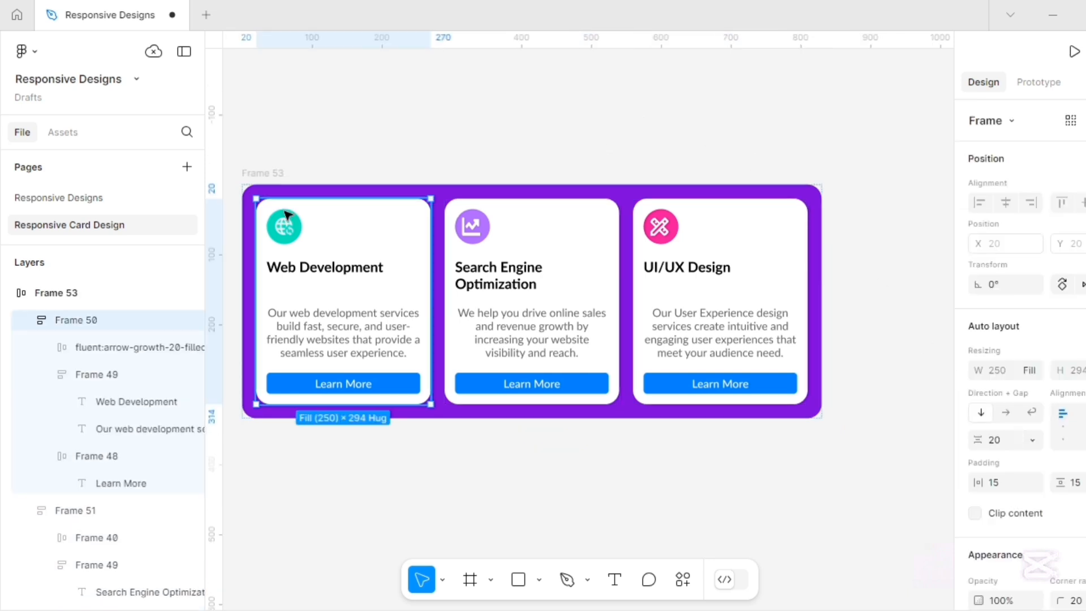
{"action": "key", "text": "Escape"}
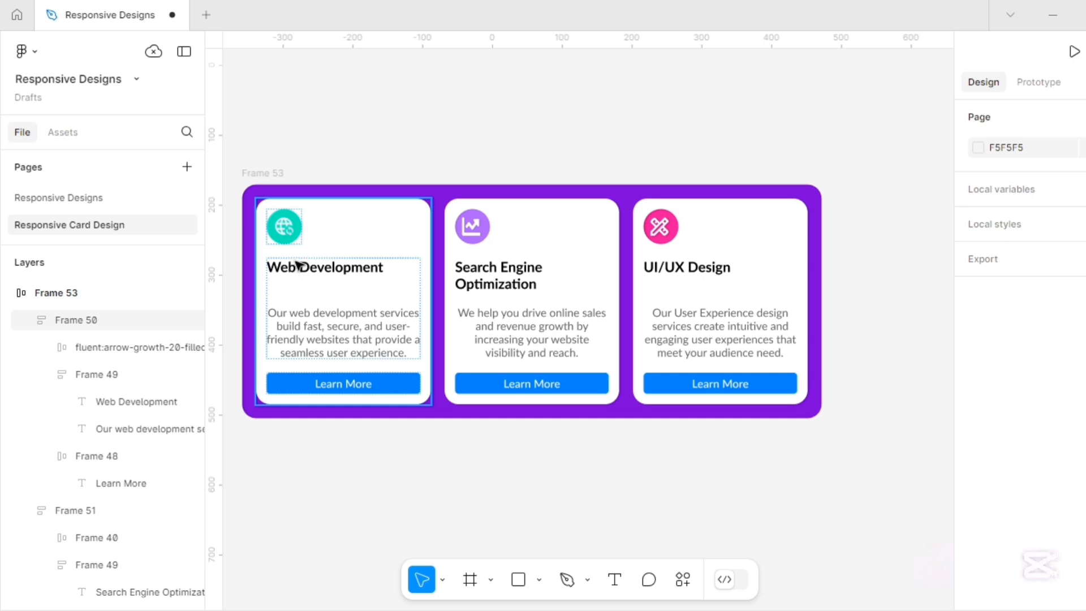
Centre-align the icons and headings inside all three cards.
{"action": "left_click", "coordinate": [327, 224]}
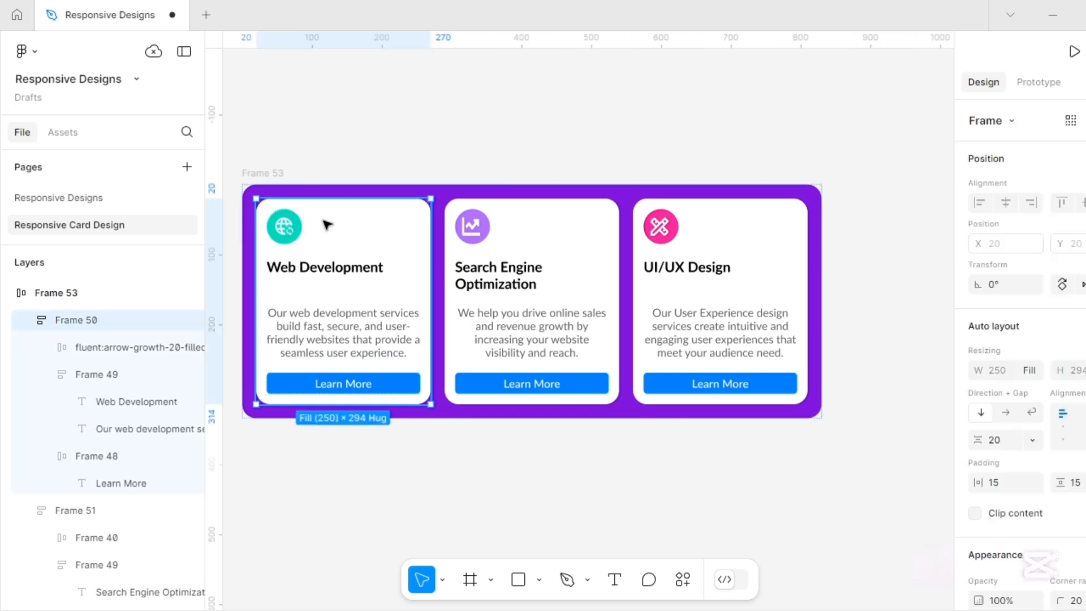
{"action": "left_click", "coordinate": [505, 215], "text": "shift"}
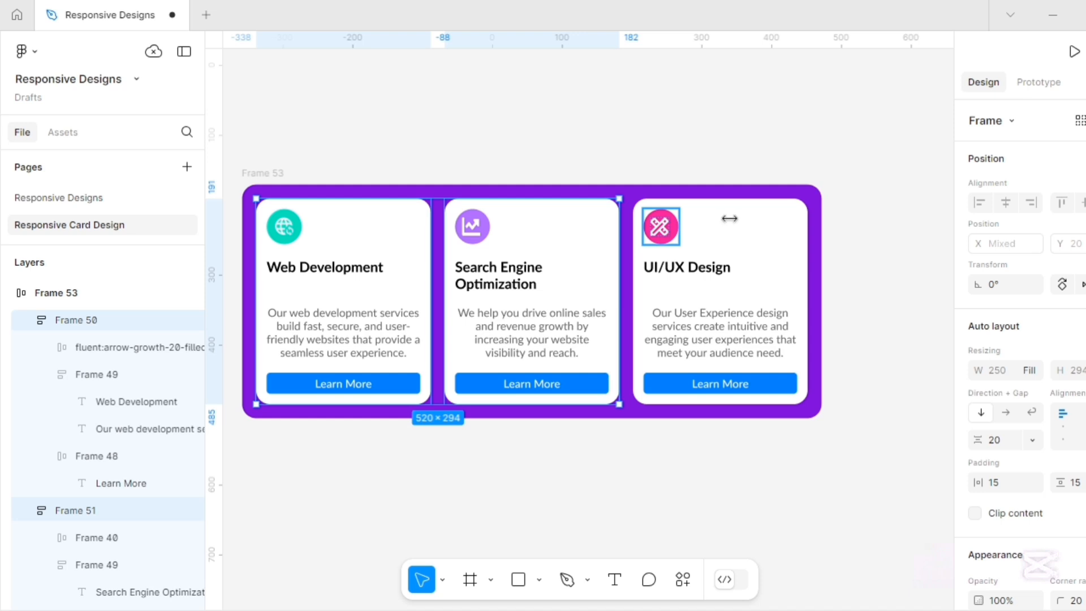
{"action": "left_click", "coordinate": [690, 215], "text": "shift"}
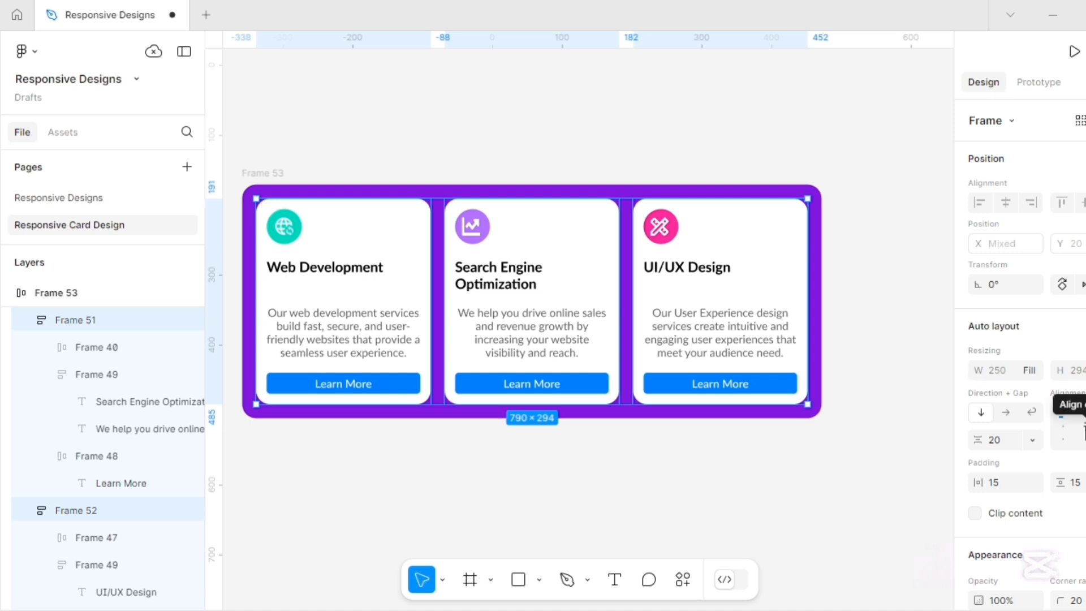
{"action": "left_click", "coordinate": [1084, 424]}
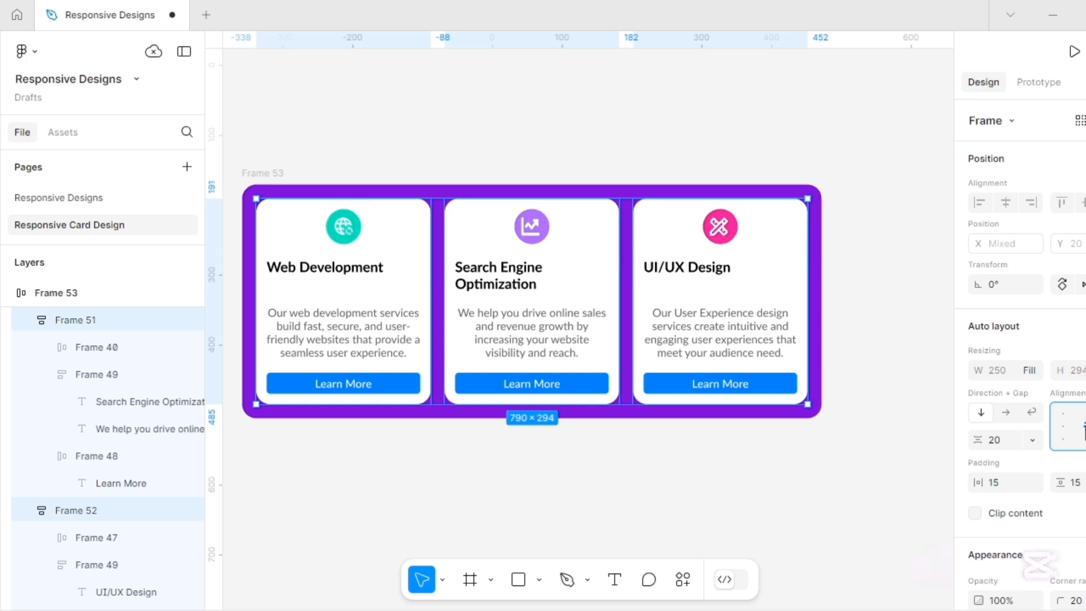
{"action": "left_click", "coordinate": [330, 269]}
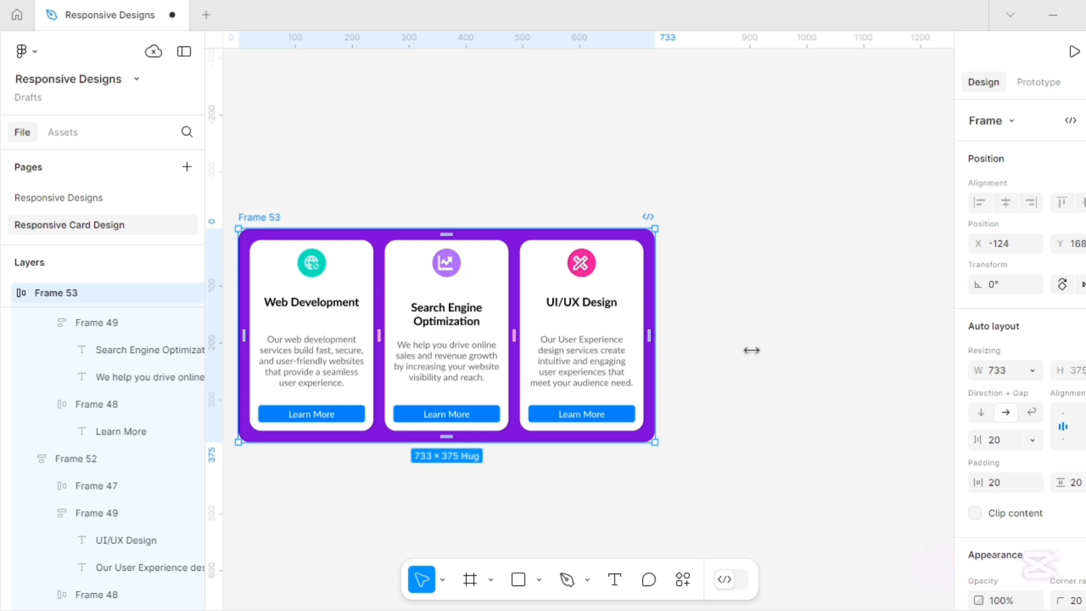
Drag Frame 53's right edge outward and back in to test the cards stretching and shrinking.
{"action": "left_click_drag", "start_coordinate": [790, 348], "coordinate": [890, 366]}
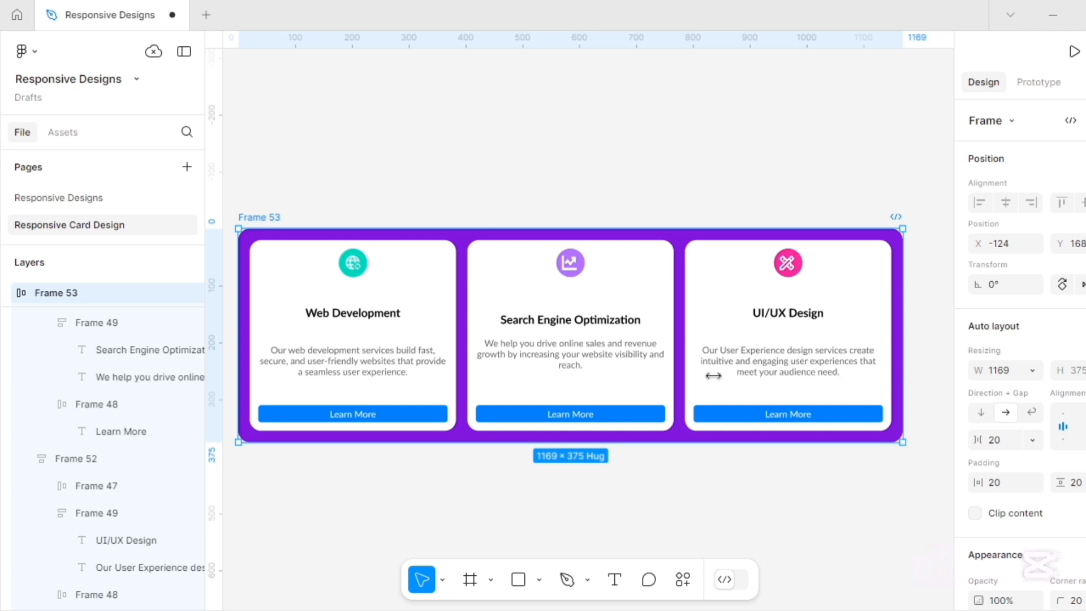
{"action": "left_click_drag", "start_coordinate": [713, 375], "coordinate": [672, 379]}
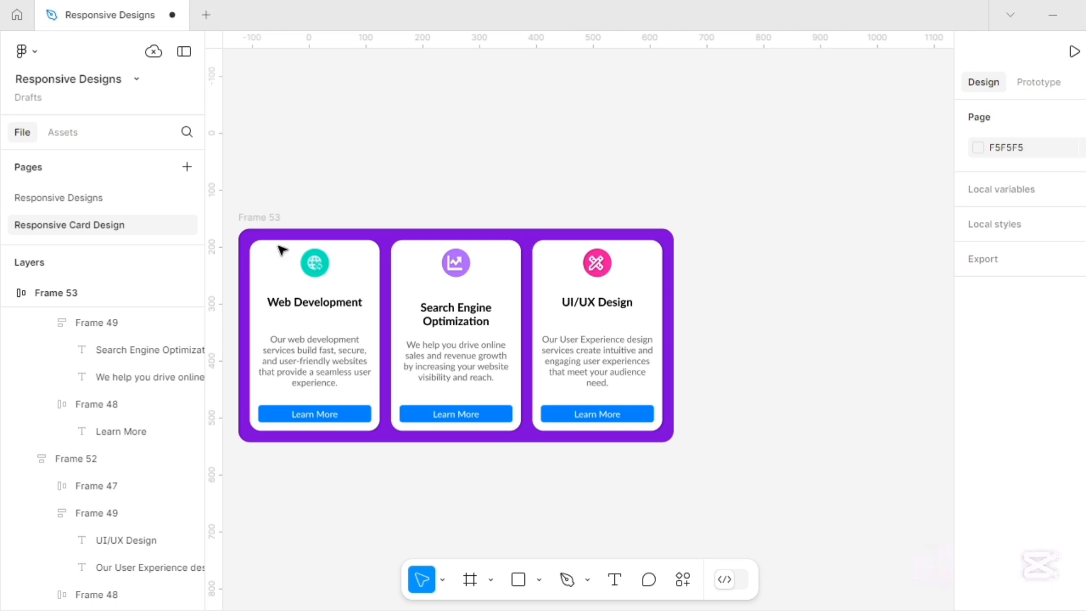
Turn on Wrap for Frame 53's auto layout direction.
{"action": "left_click", "coordinate": [265, 219]}
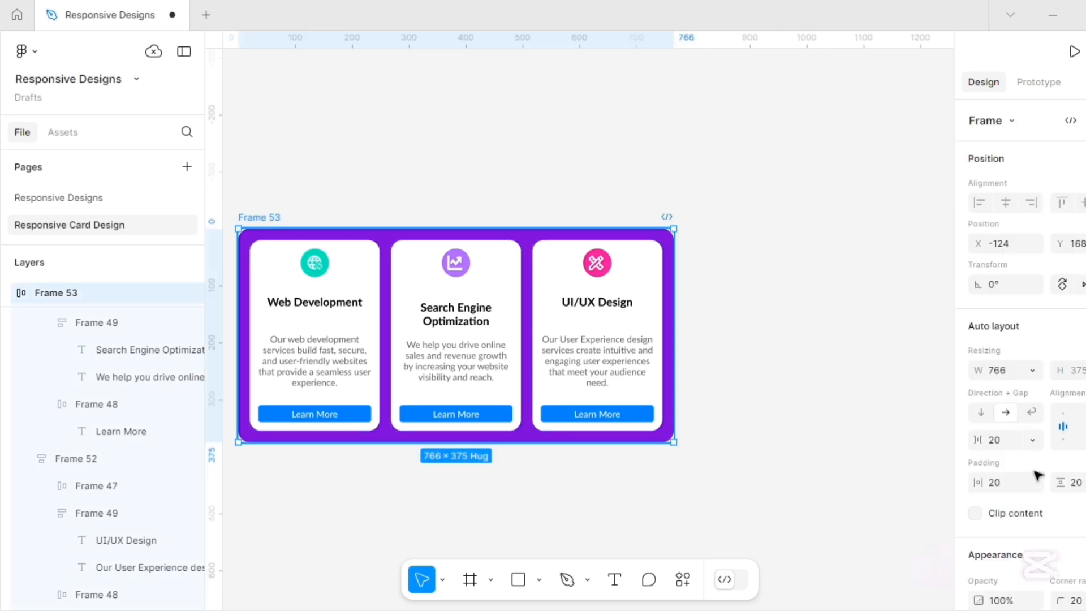
{"action": "scroll", "coordinate": [1032, 414], "scroll_direction": "down", "scroll_amount": 3}
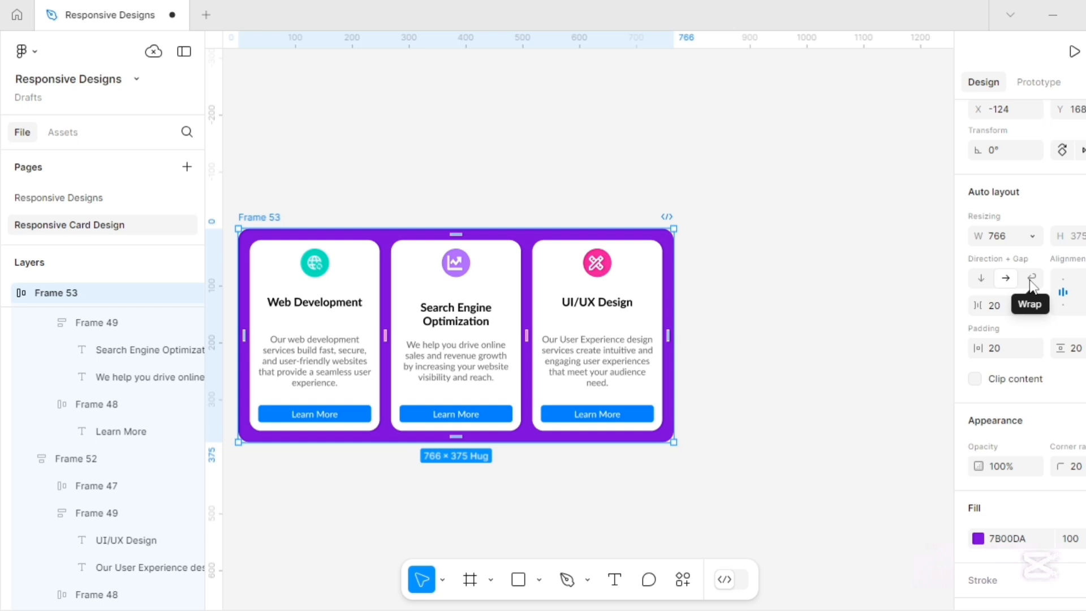
{"action": "left_click", "coordinate": [1031, 278]}
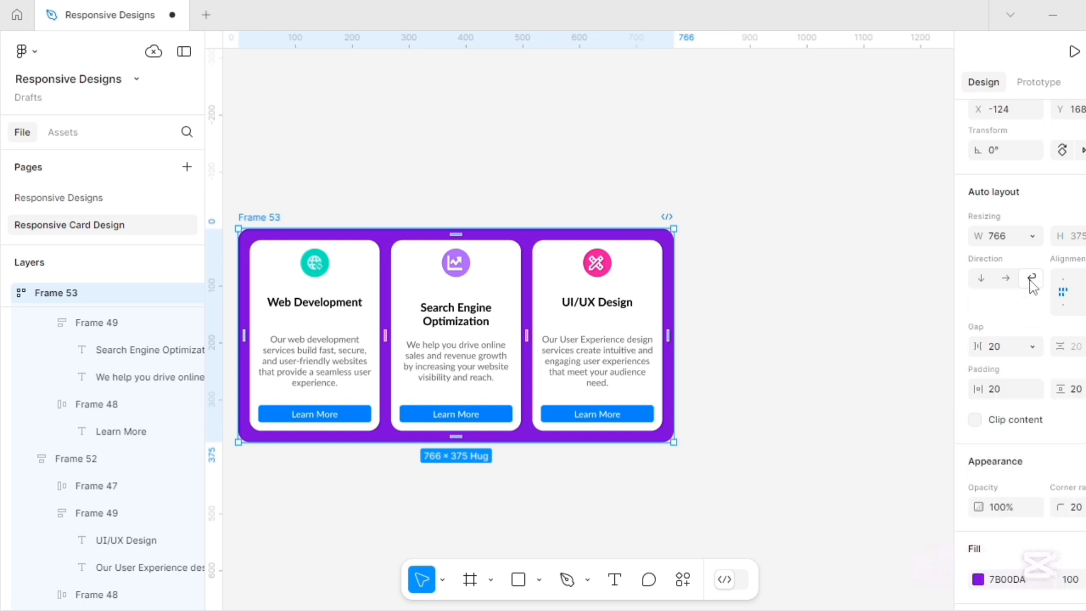
Give all three service cards a minimum width of 220.
{"action": "left_click", "coordinate": [281, 272]}
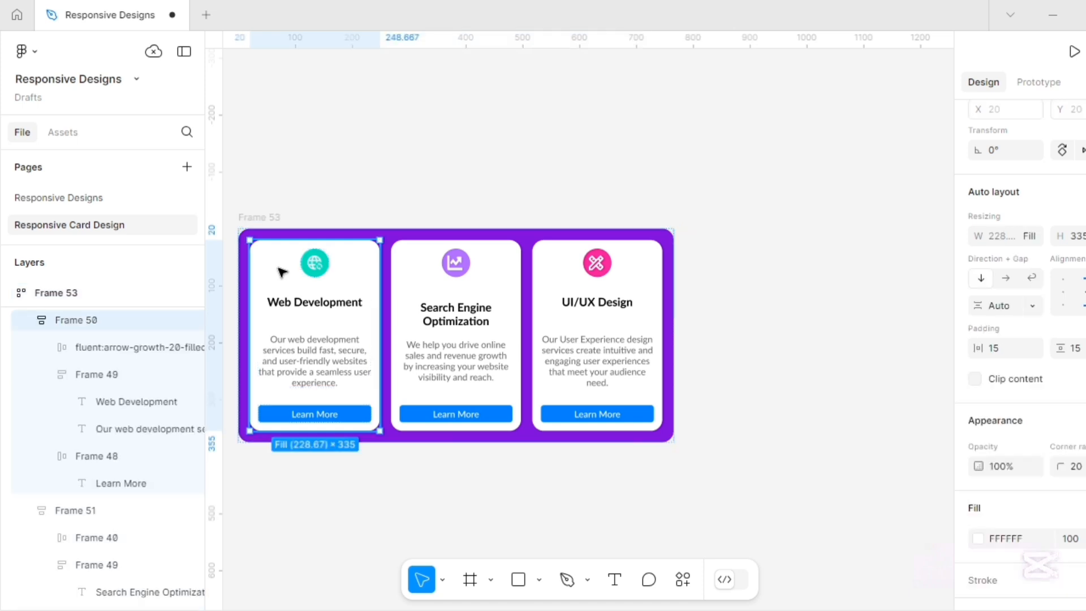
{"action": "left_click", "coordinate": [413, 270], "text": "shift"}
{"action": "left_click", "coordinate": [560, 271], "text": "shift"}
{"action": "left_click", "coordinate": [1031, 237]}
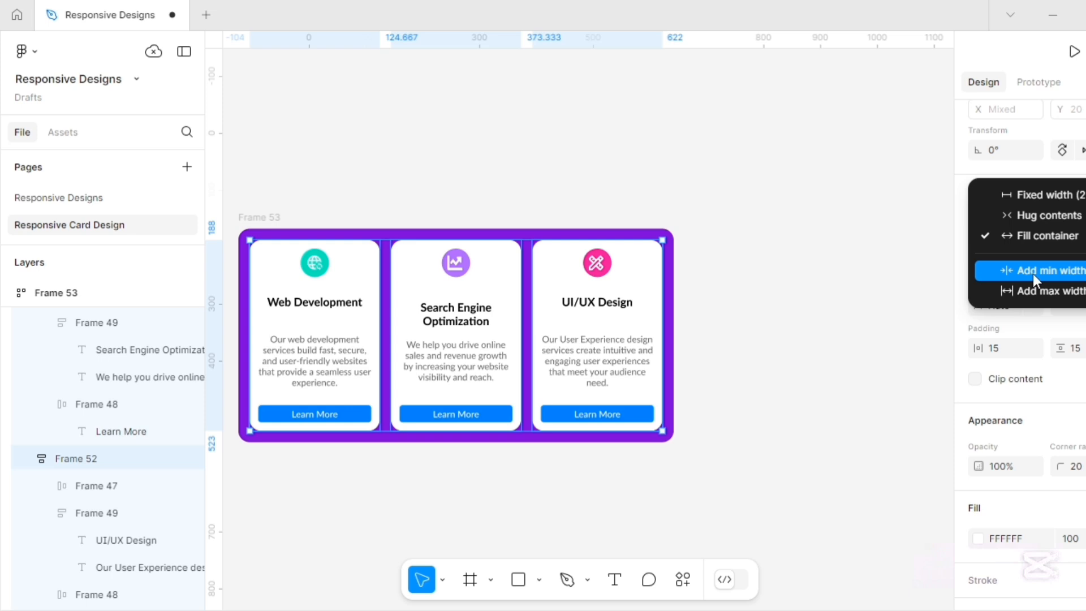
{"action": "left_click", "coordinate": [1033, 273]}
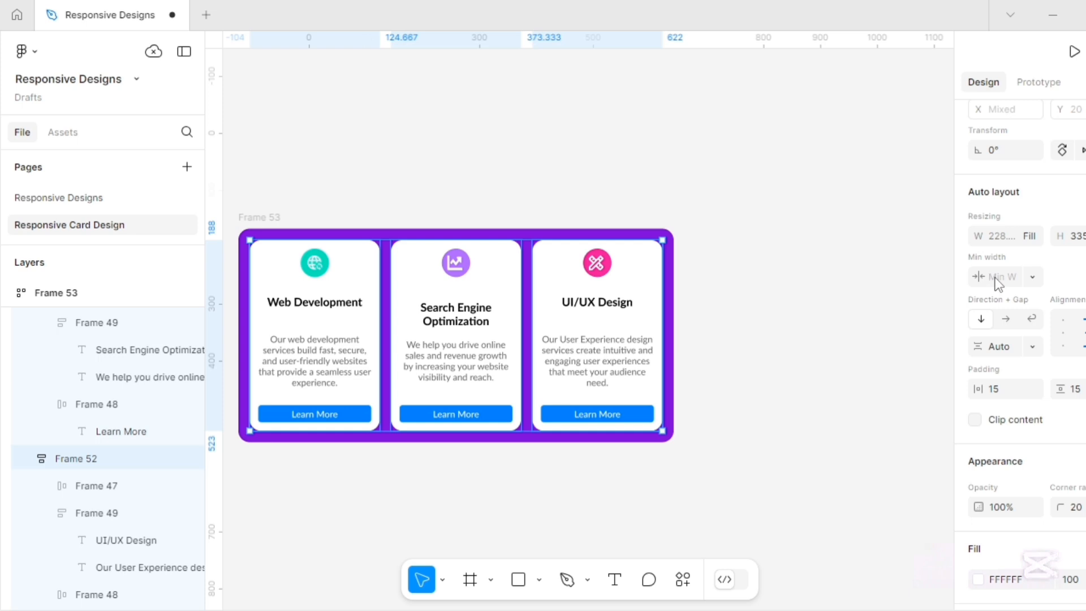
{"action": "type", "text": "220"}
{"action": "left_click", "coordinate": [267, 218]}
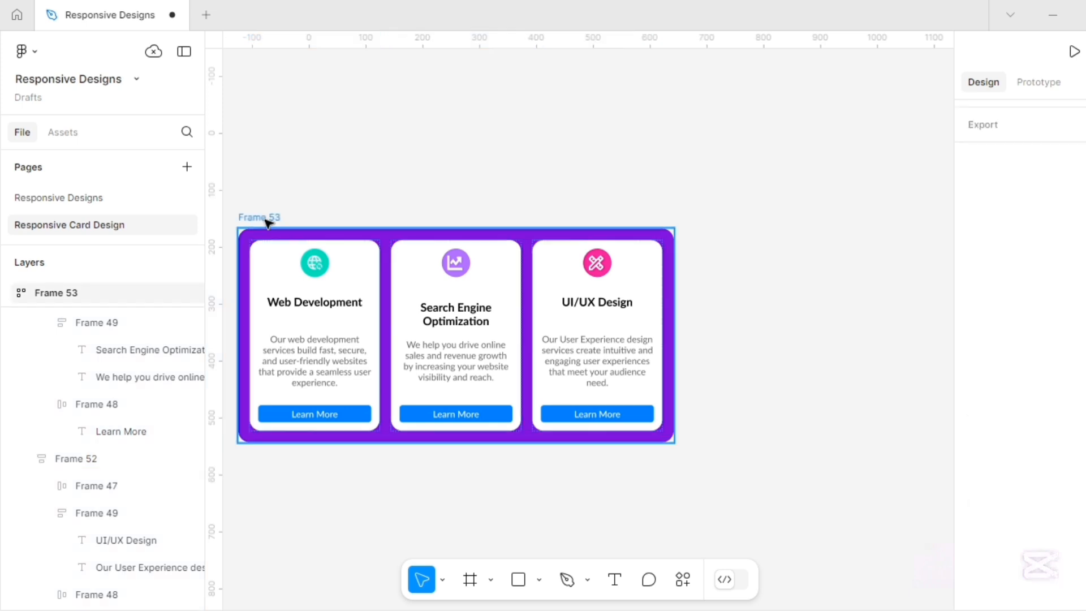
{"action": "left_click", "coordinate": [676, 387]}
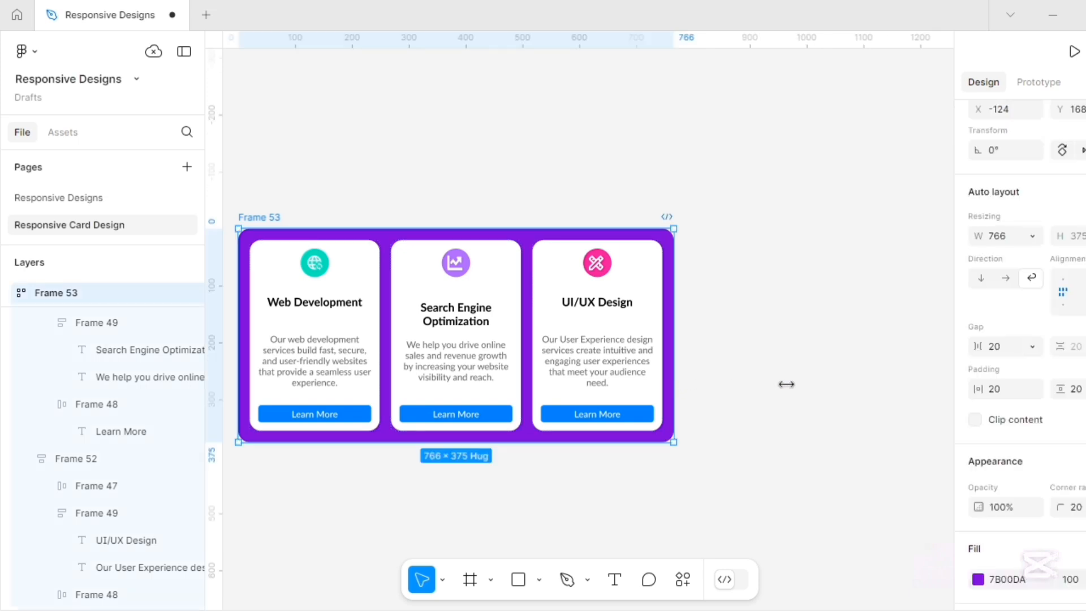
Widen Frame 53 to about 1021, then narrow it to 260 until the cards stack vertically.
{"action": "left_click_drag", "start_coordinate": [820, 384], "coordinate": [819, 381]}
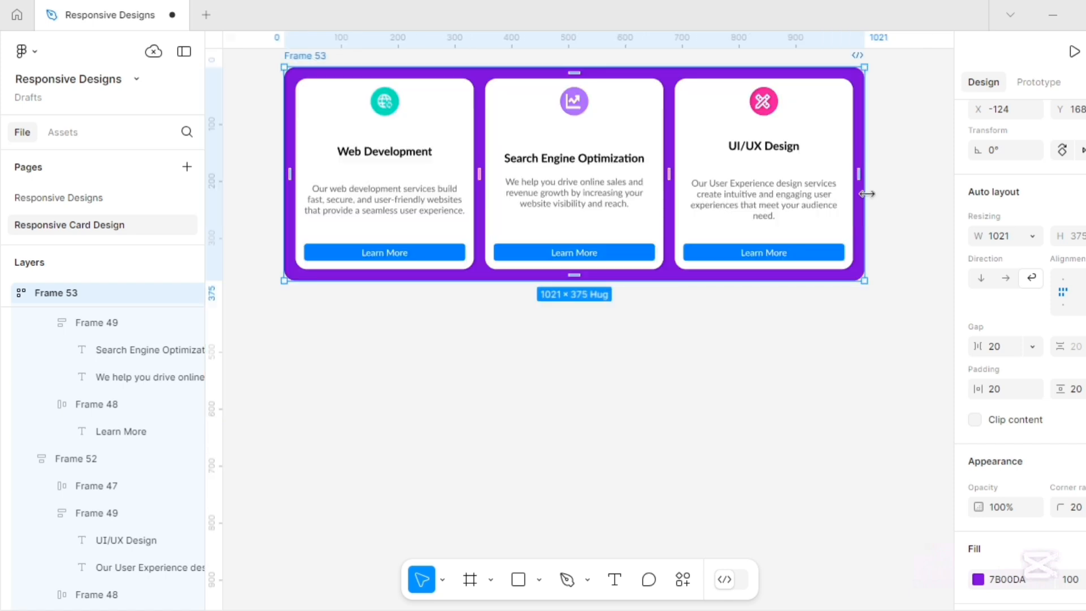
{"action": "left_click_drag", "start_coordinate": [867, 193], "coordinate": [630, 214]}
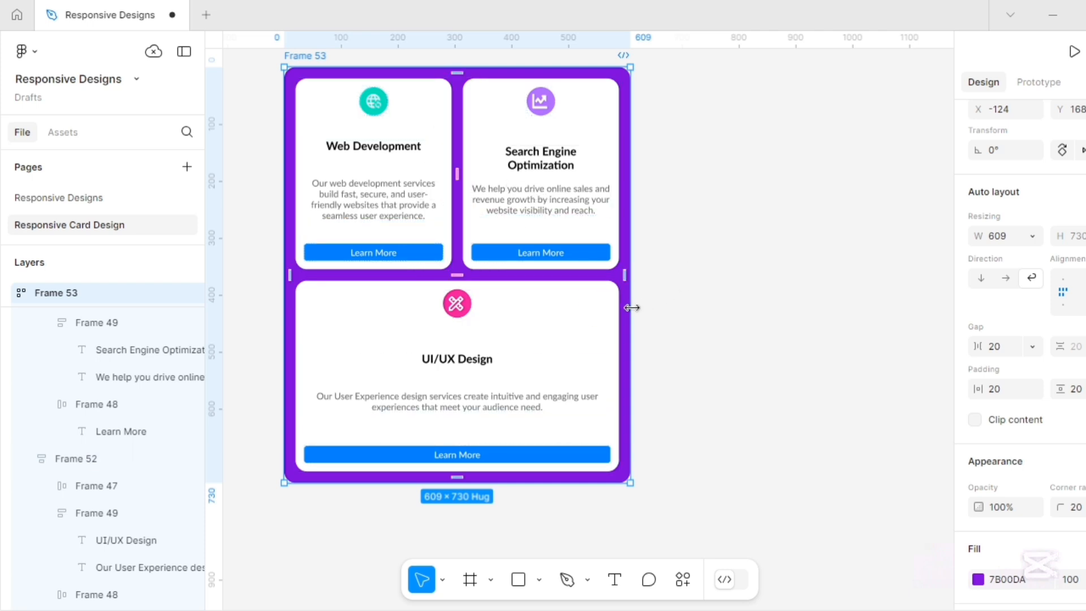
{"action": "left_click_drag", "start_coordinate": [608, 317], "coordinate": [432, 329]}
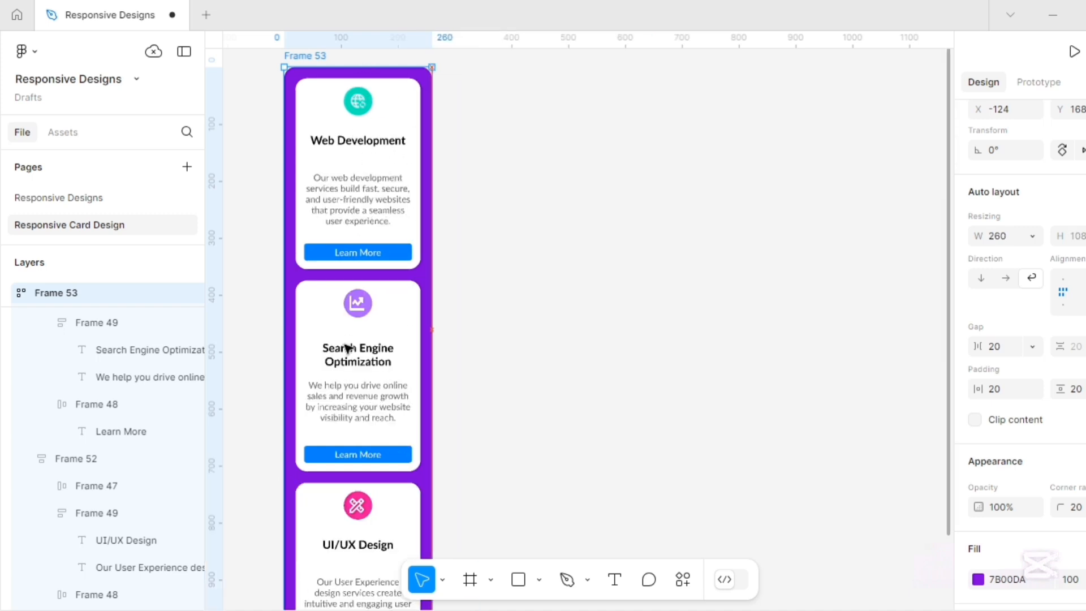
{"action": "scroll", "coordinate": [347, 348], "scroll_direction": "up", "scroll_amount": 1}
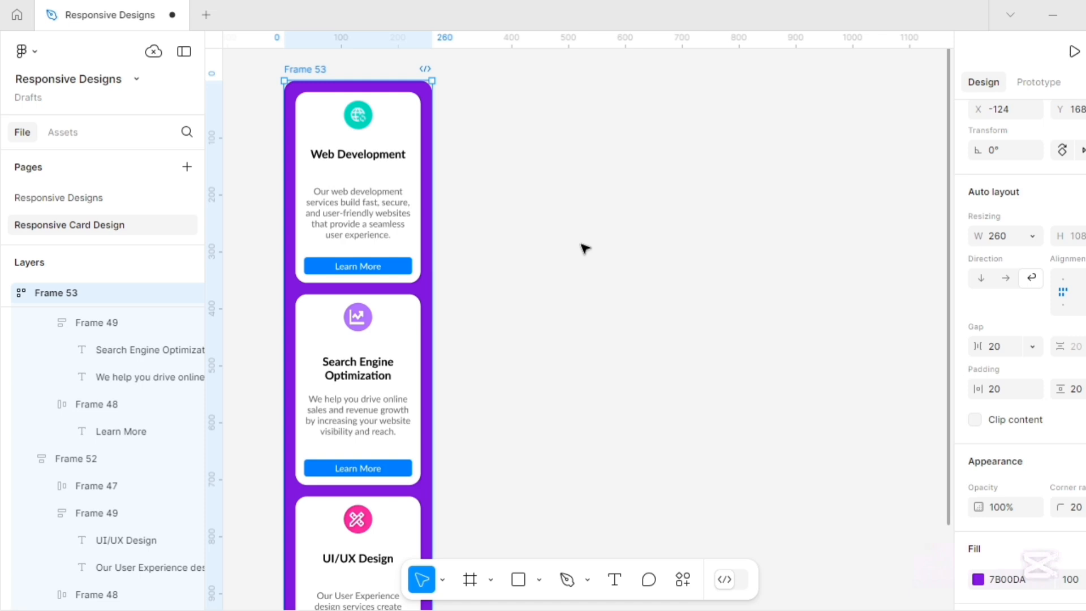